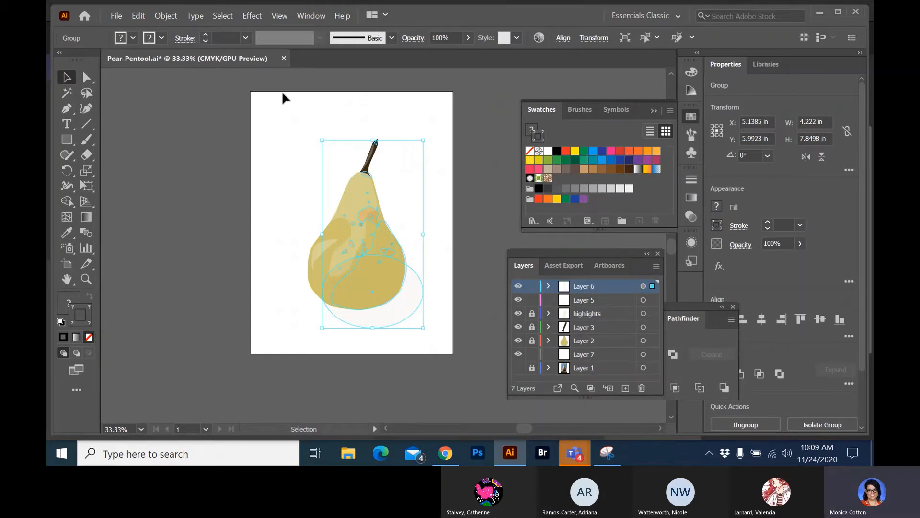
left_click(163, 15)
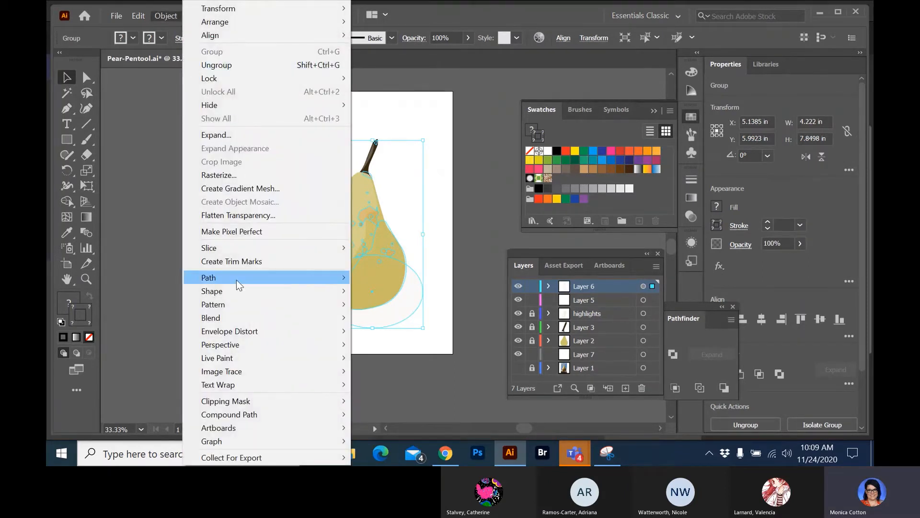
mouse_move(236, 302)
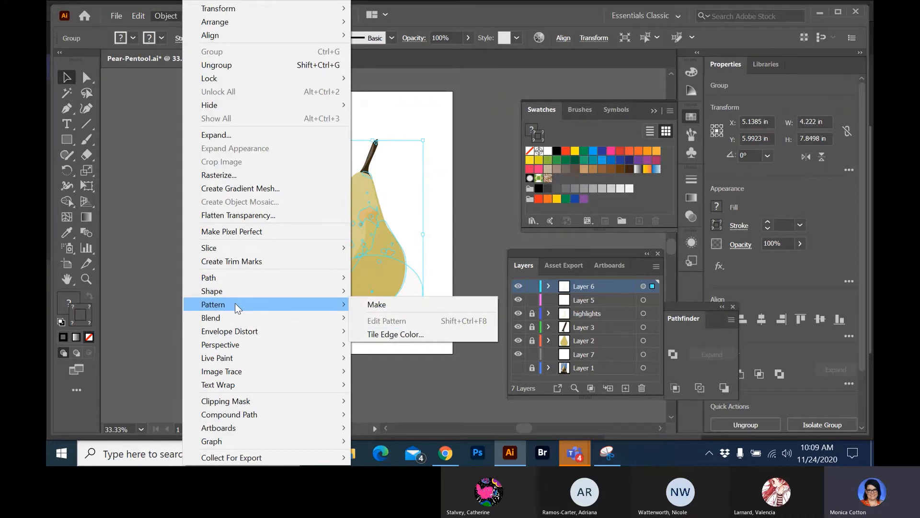
left_click(375, 304)
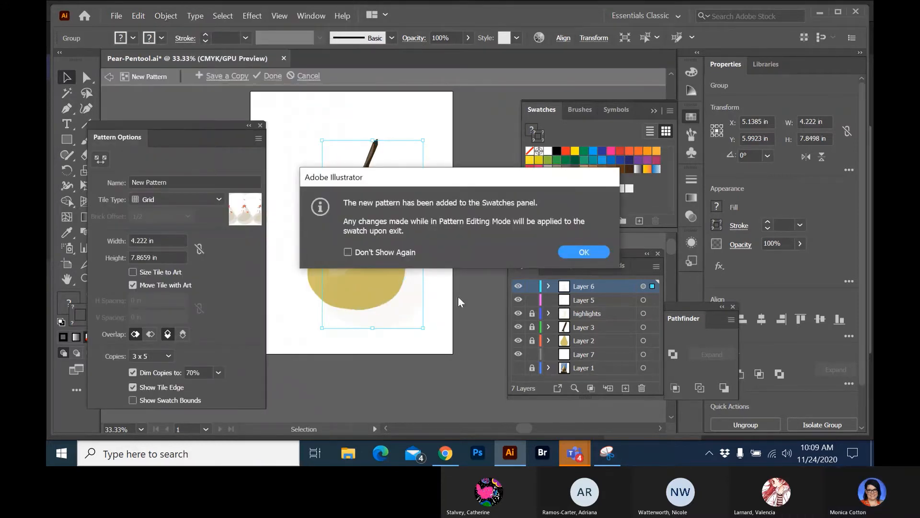
left_click(578, 253)
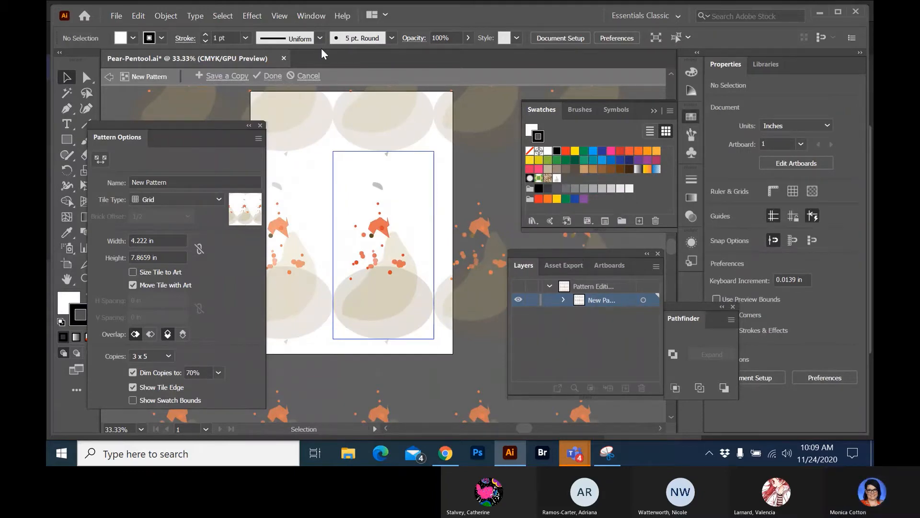
left_click(304, 76)
Unlock the highlights, Layer 3 and Layer 2 layers and group all of the pear artwork.
left_click(532, 327)
left_click(532, 313)
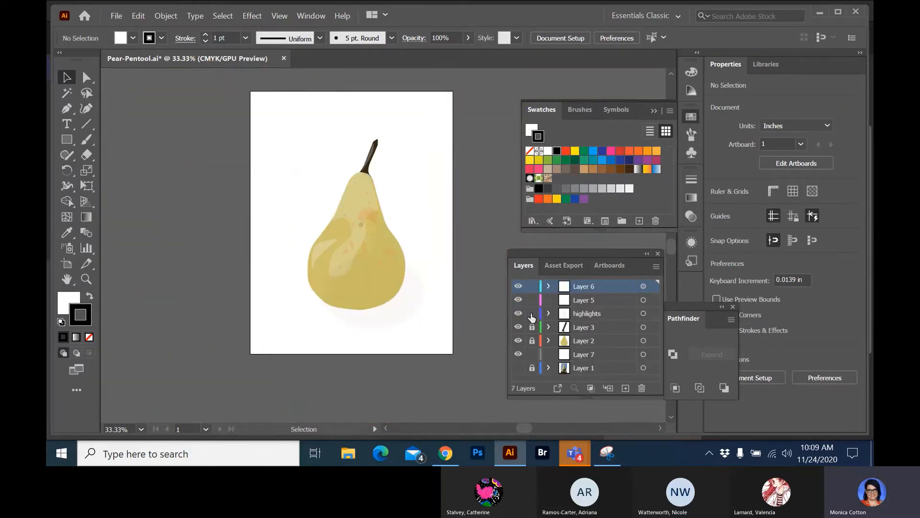
left_click(532, 341)
left_click_drag(259, 83, 431, 362)
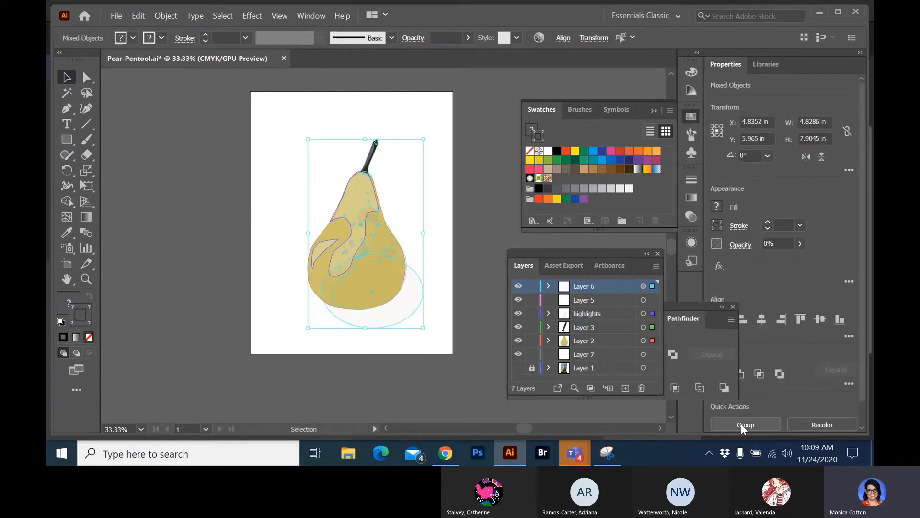
left_click(741, 424)
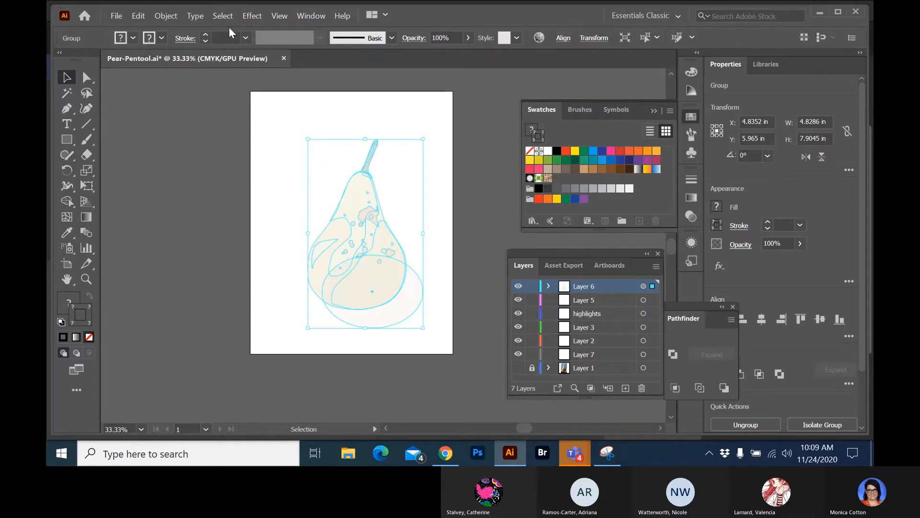
Make a new pattern from the grouped pear artwork.
left_click(172, 10)
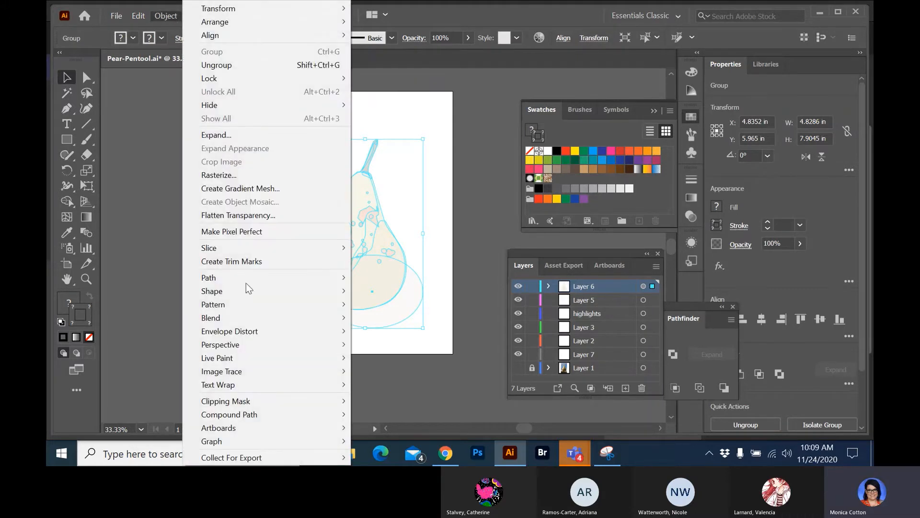
mouse_move(243, 308)
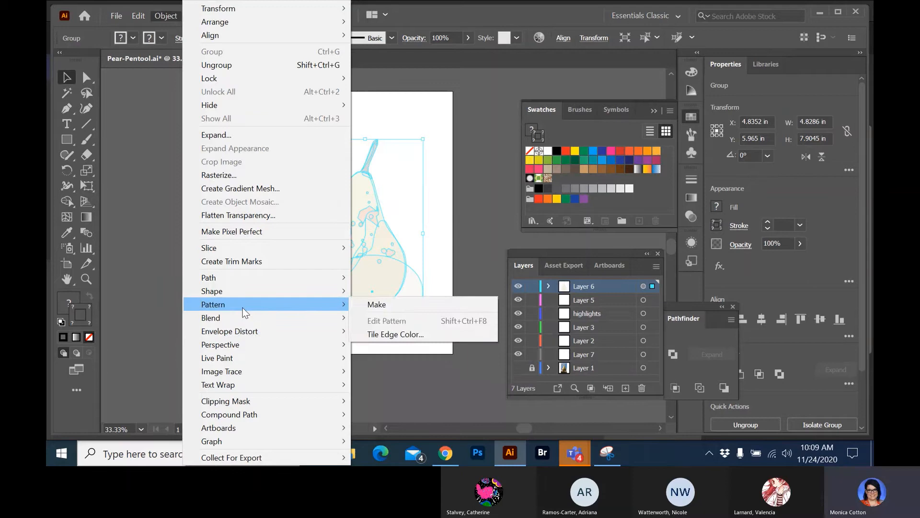
left_click(386, 302)
left_click(591, 250)
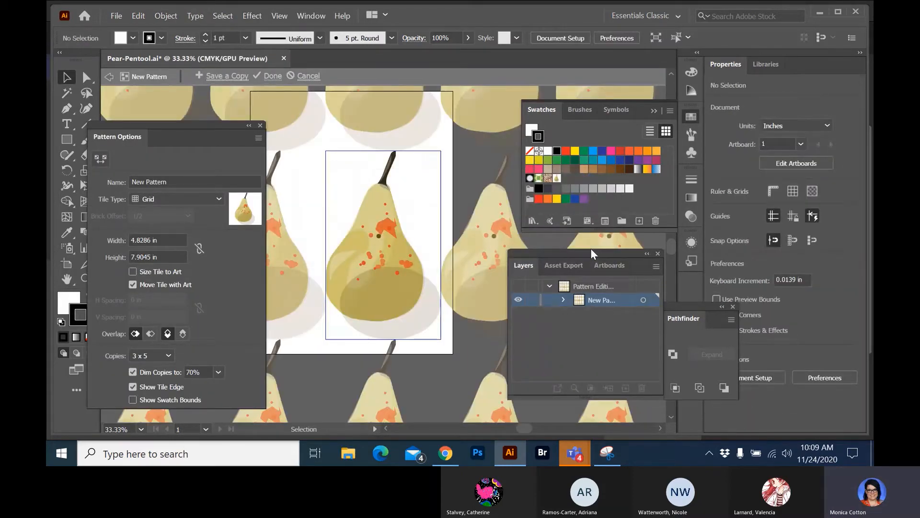
Set the pattern tile's width and height to 8 in each.
key("ctrl+minus")
key("ctrl+minus")
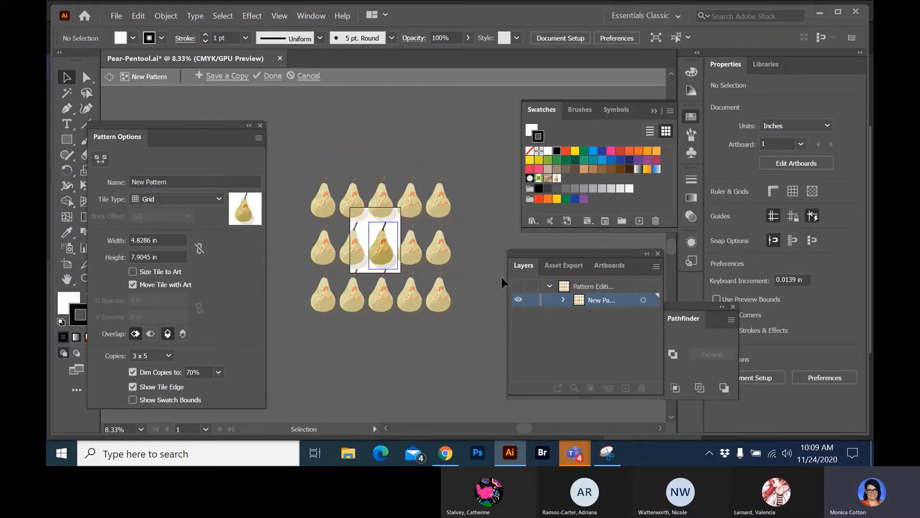
left_click_drag(176, 237, 123, 239)
type("8")
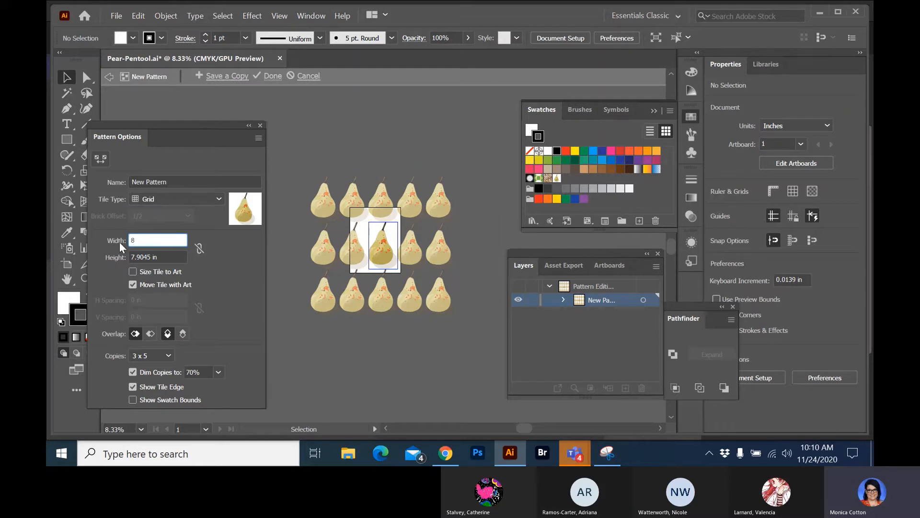
left_click_drag(177, 254, 126, 257)
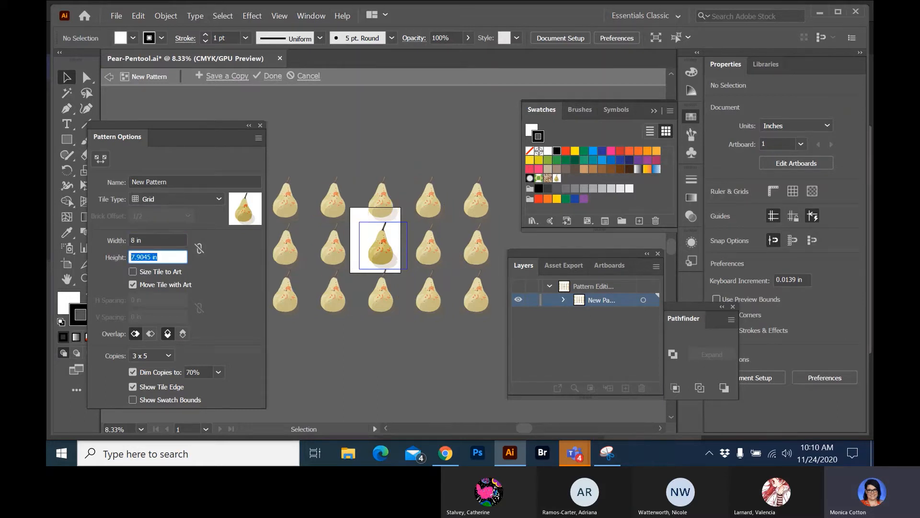
type("8")
Try 5 x 3 preview copies for the pattern, and settle on 5 x 7.
left_click(165, 361)
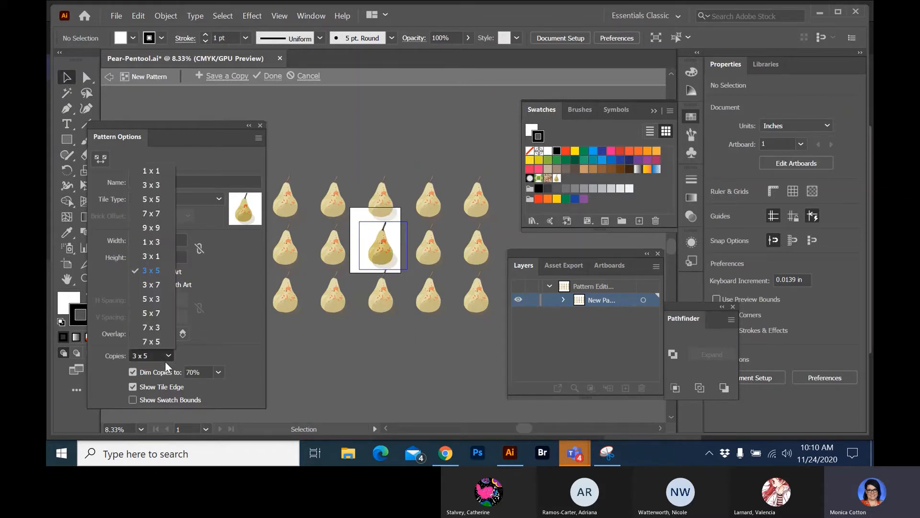
left_click(153, 298)
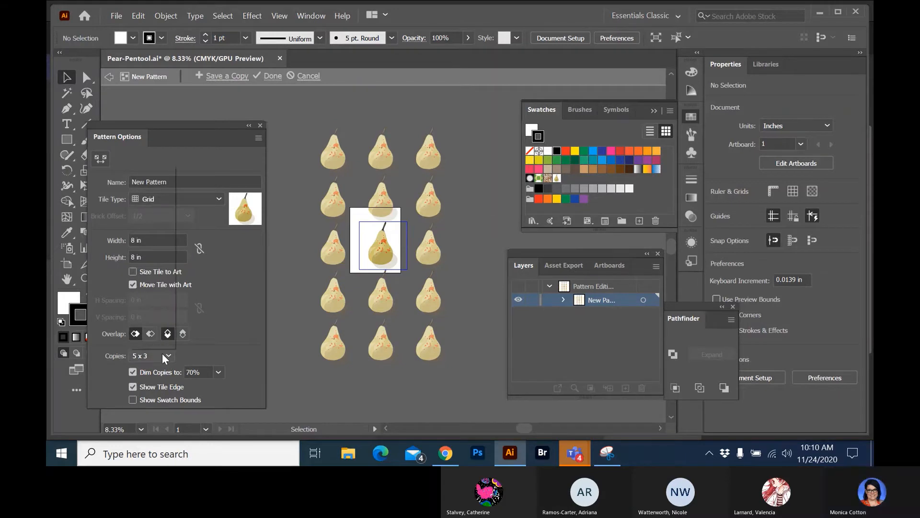
left_click(162, 355)
left_click(158, 317)
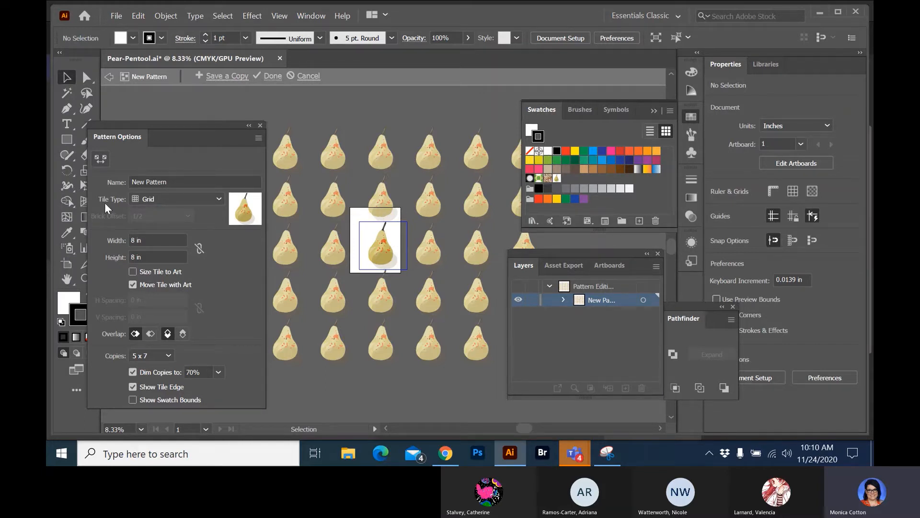
Try the Brick by Row and Hex by Column tile types, and set the pattern to Brick by Column.
left_click(157, 197)
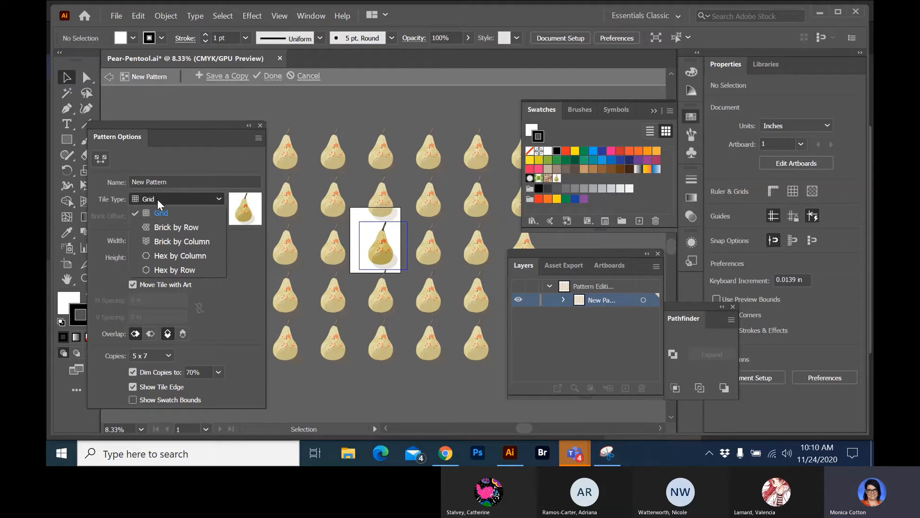
left_click(159, 212)
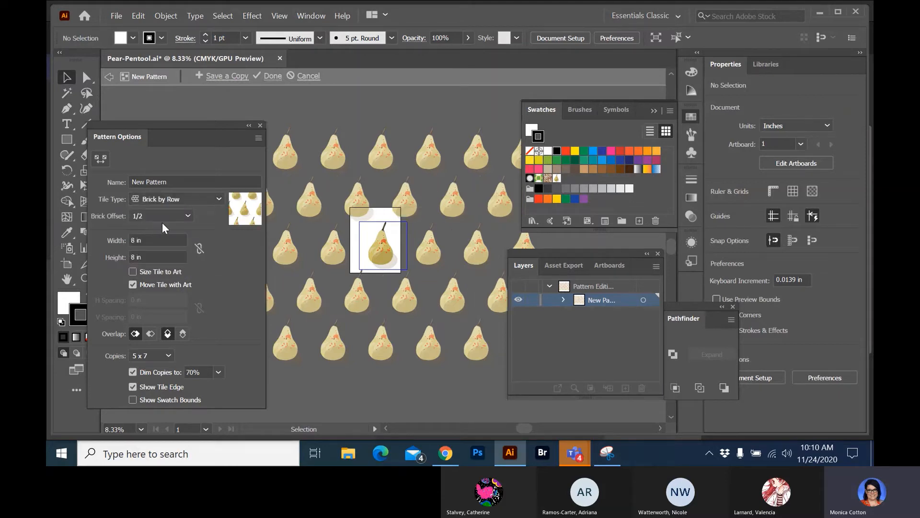
left_click(189, 197)
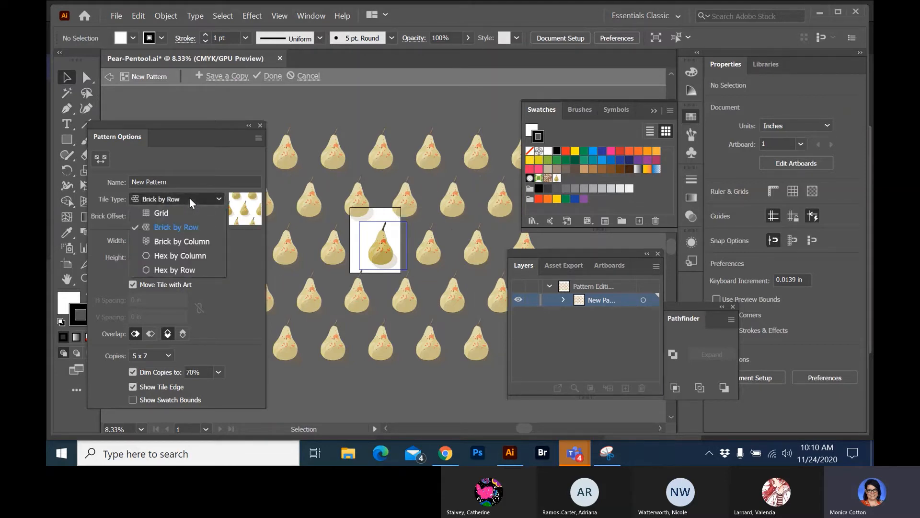
left_click(189, 241)
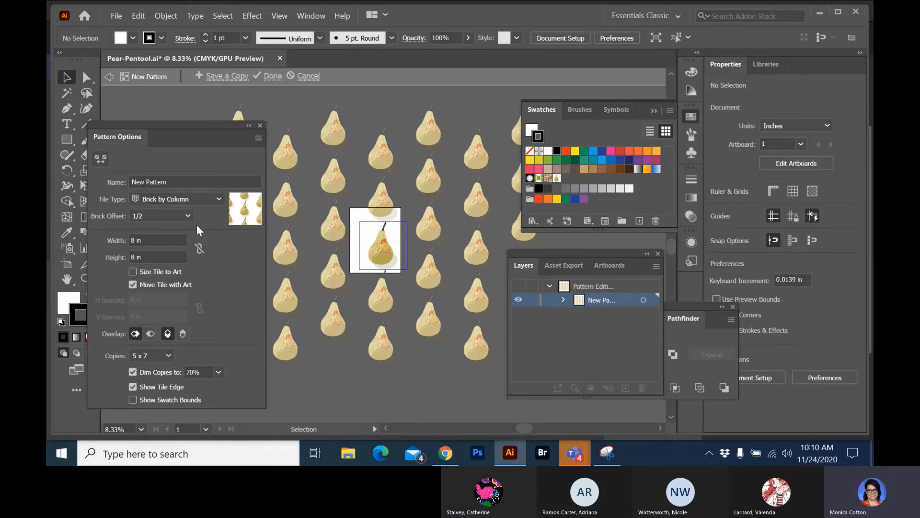
left_click(209, 198)
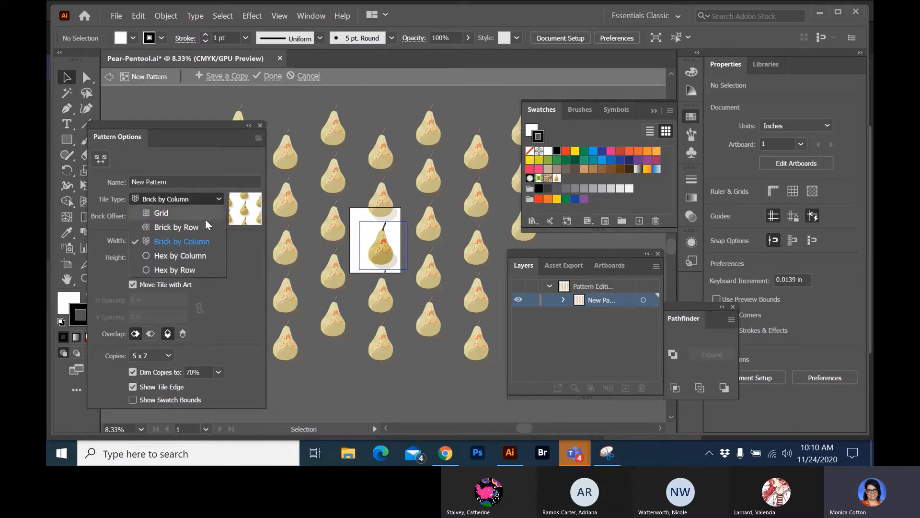
left_click(191, 252)
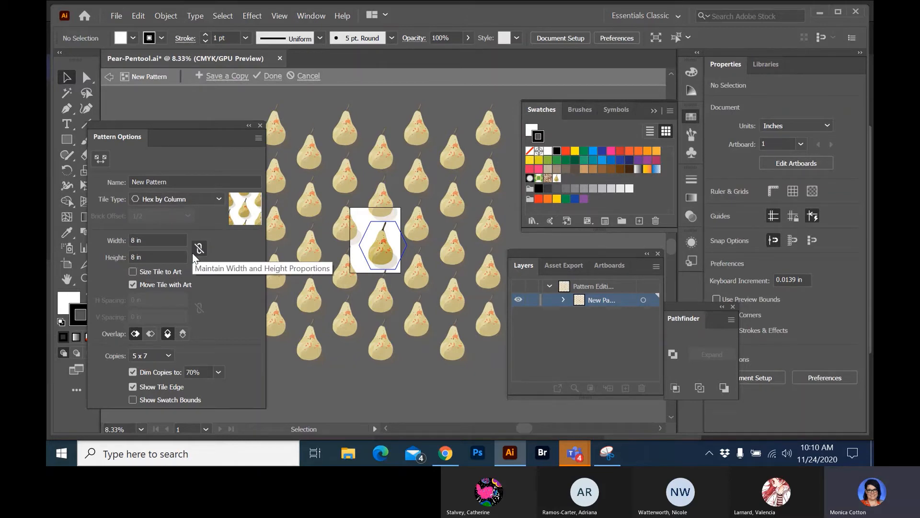
left_click(191, 203)
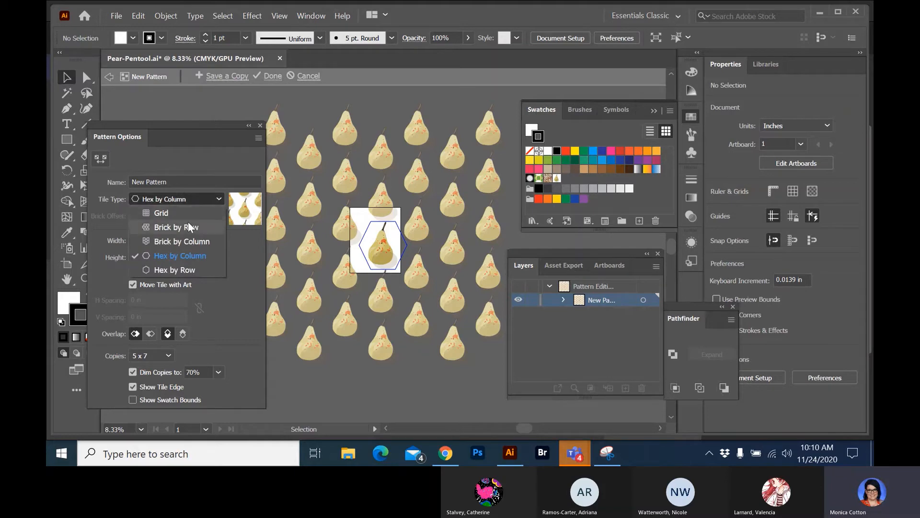
left_click(180, 242)
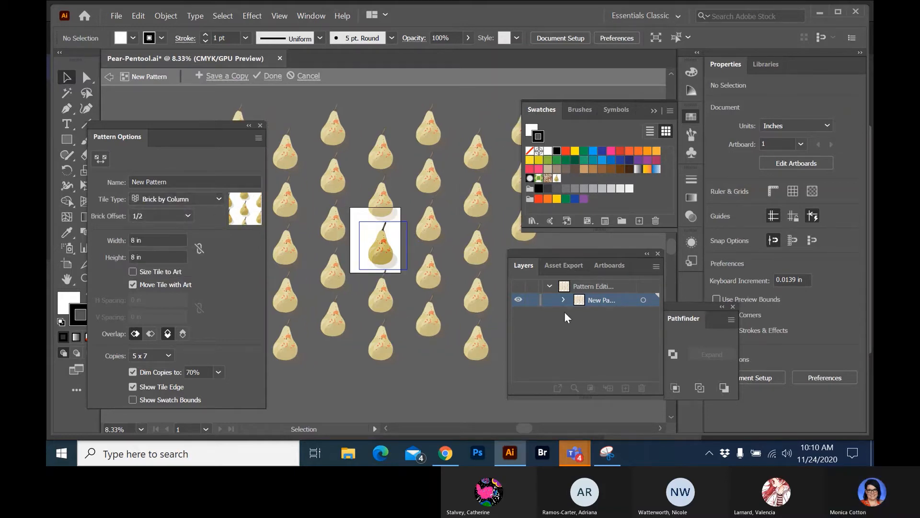
Draw a circle about 7.5 in across over the pear in the pattern tile and fill it with olive green.
key("ctrl+plus")
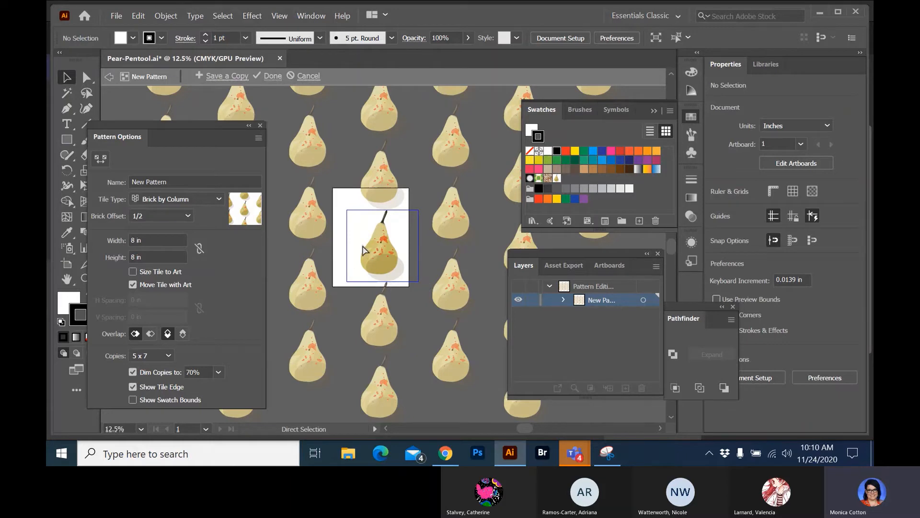
key("ctrl+plus")
key("ctrl+plus")
key("ctrl+plus")
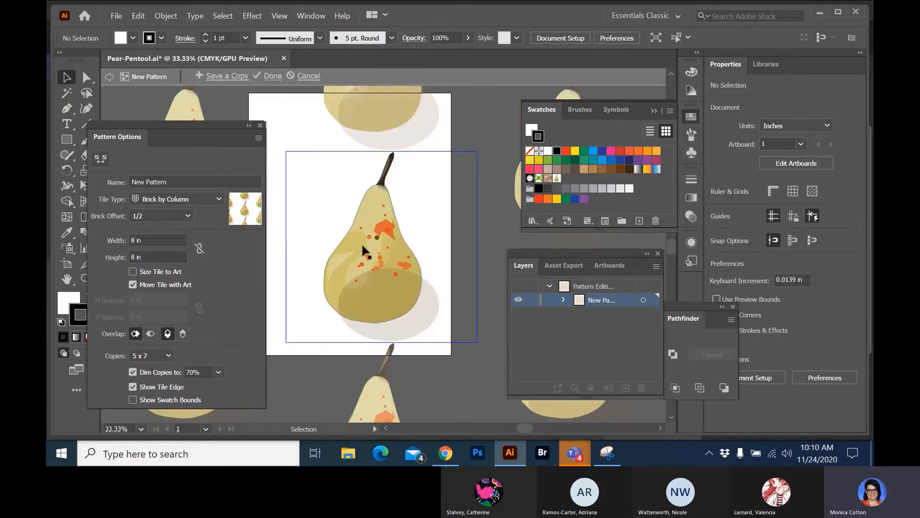
left_click(67, 140)
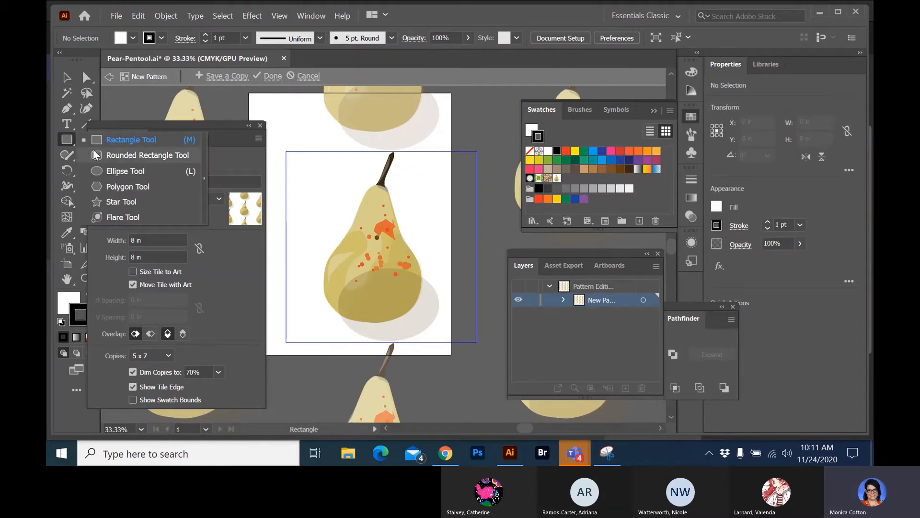
left_click(116, 171)
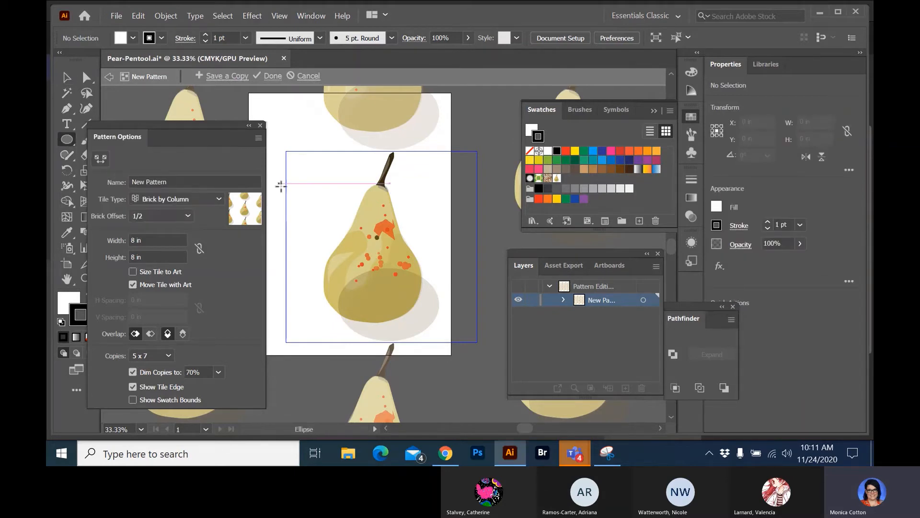
left_click_drag(312, 163, 428, 341)
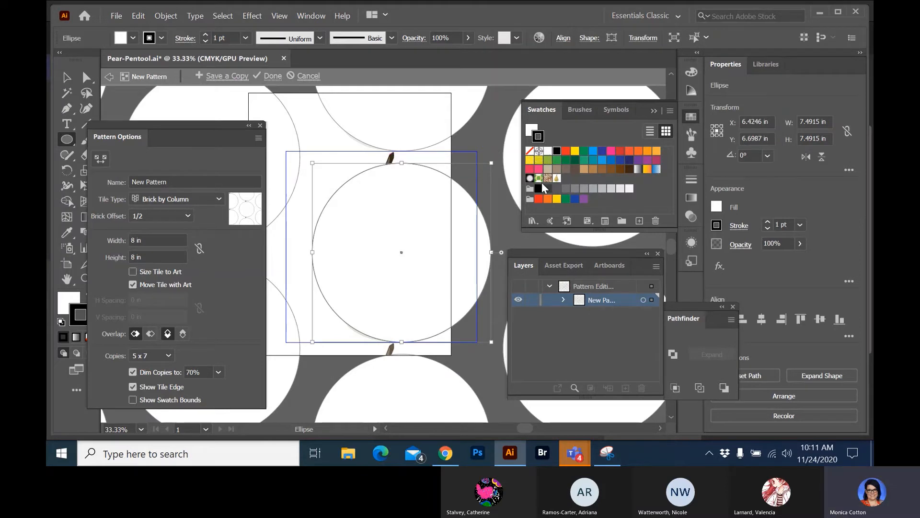
left_click(548, 160)
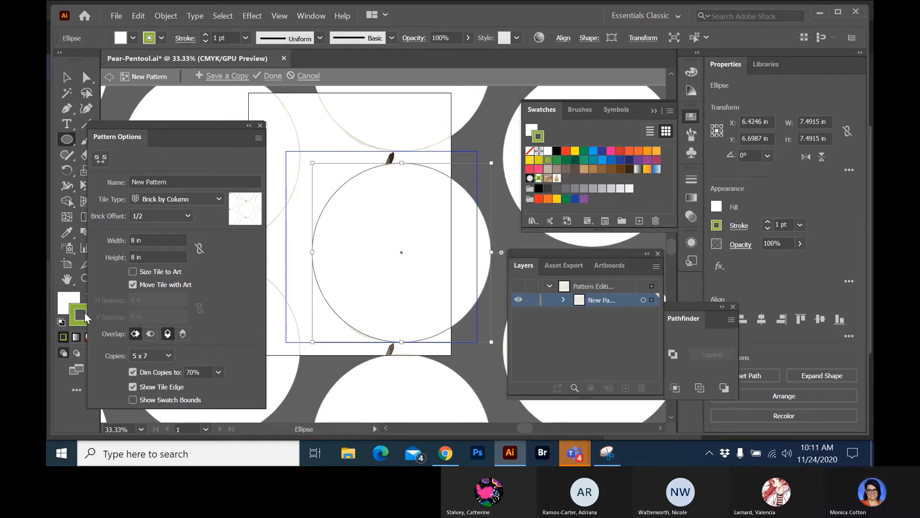
left_click_drag(78, 311, 66, 301)
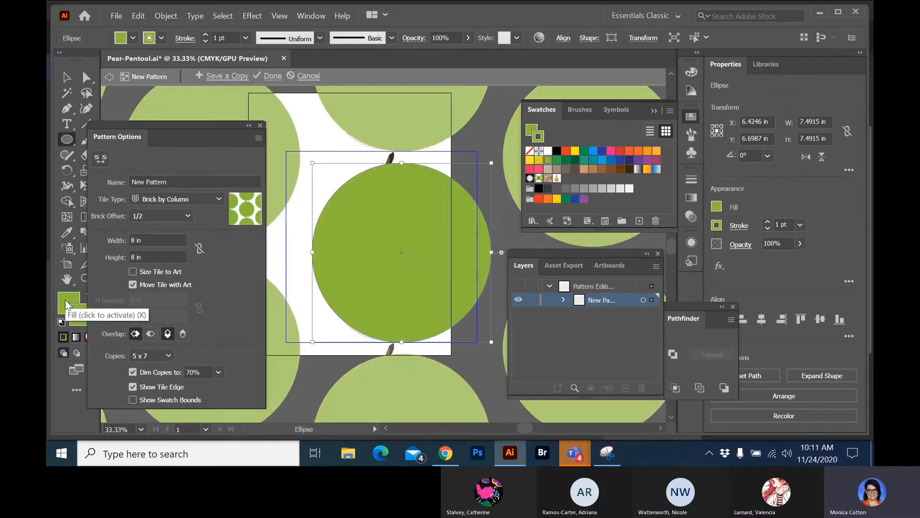
Arrange the green circle behind the pear and set its stroke to None.
right_click(324, 259)
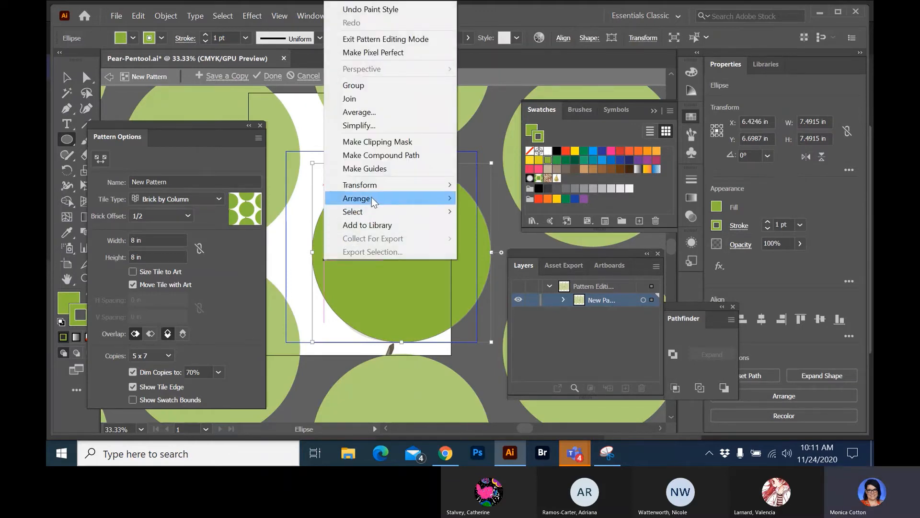
mouse_move(372, 197)
left_click(269, 237)
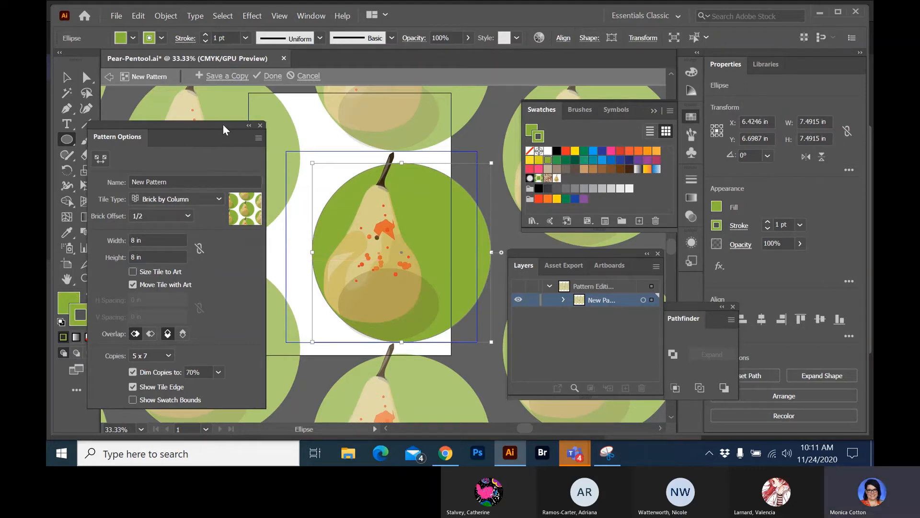
left_click_drag(223, 124, 292, 102)
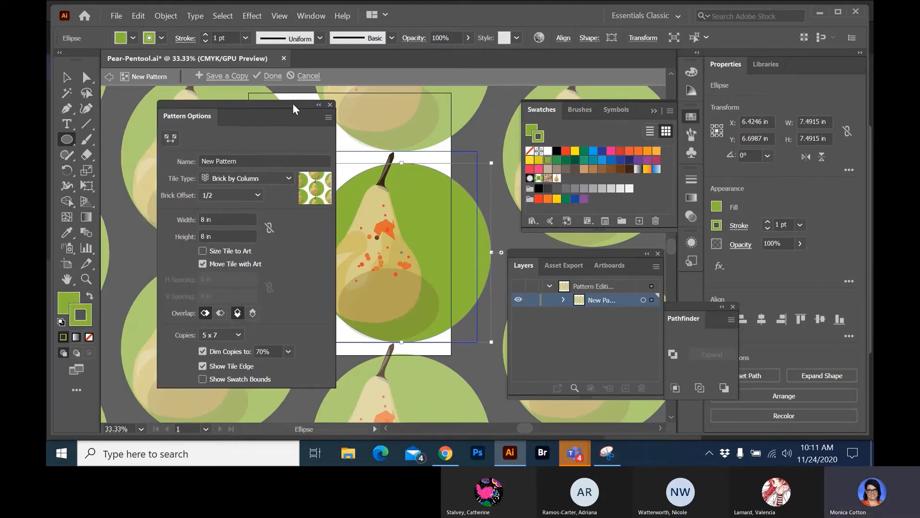
left_click(89, 337)
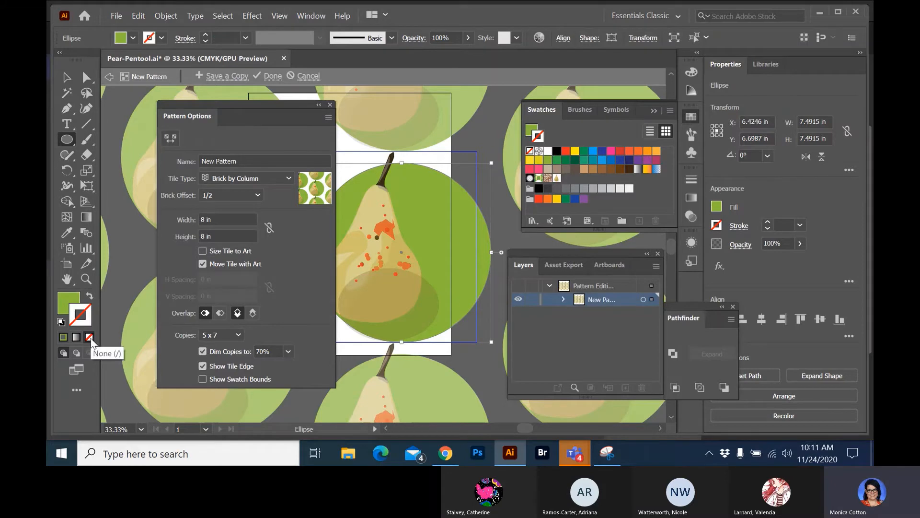
Try pale green D7EFAF as the fill of the circle behind the pear.
double_click(70, 301)
left_click(335, 148)
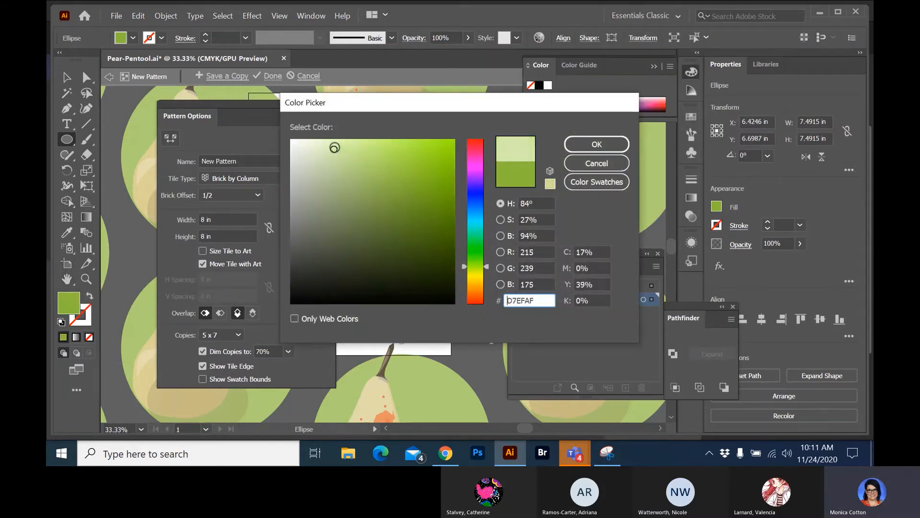
left_click(600, 144)
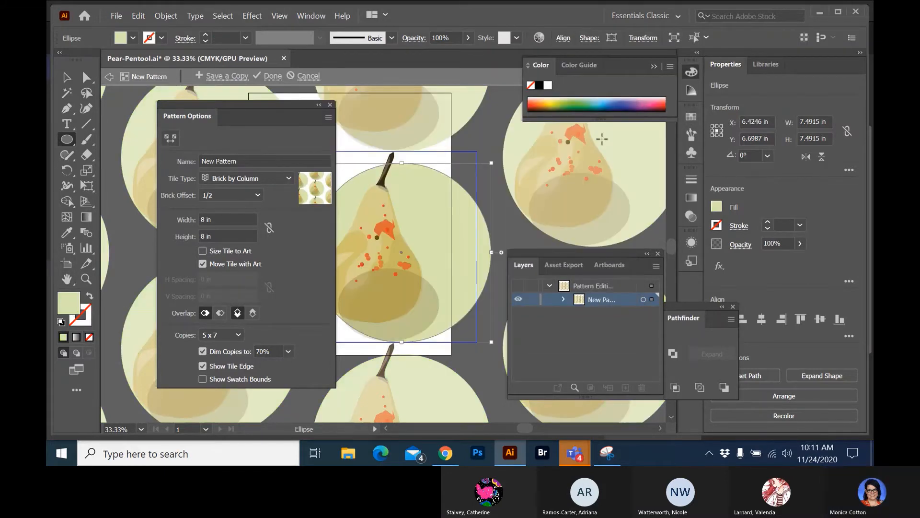
Sample the pear's pale yellow appearance onto the large circle with the Eyedropper, then deselect the circle.
left_click(69, 235)
left_click(374, 202)
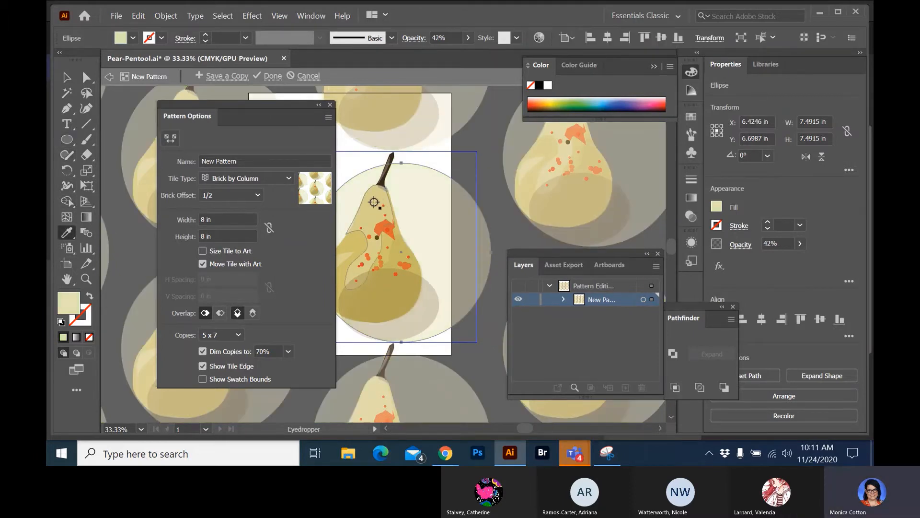
left_click(66, 76)
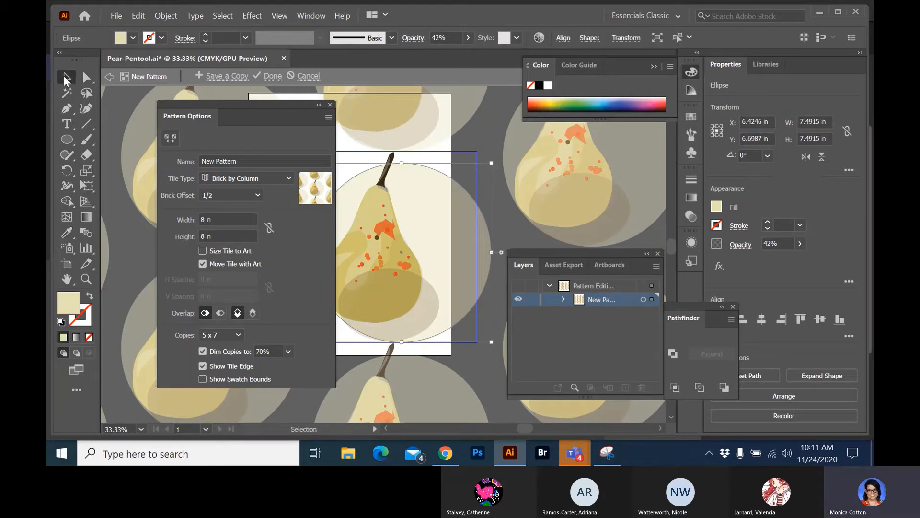
left_click(479, 142)
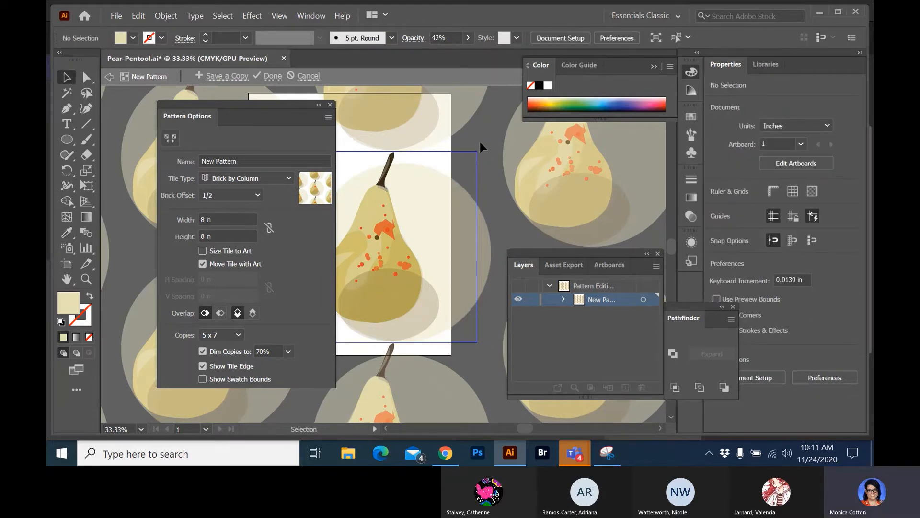
Draw a small pale yellow circle about 1.1 in across at the upper right of the large circle and nudge it slightly down.
key("ctrl+minus")
key("ctrl+minus")
key("ctrl+minus")
key("ctrl+minus")
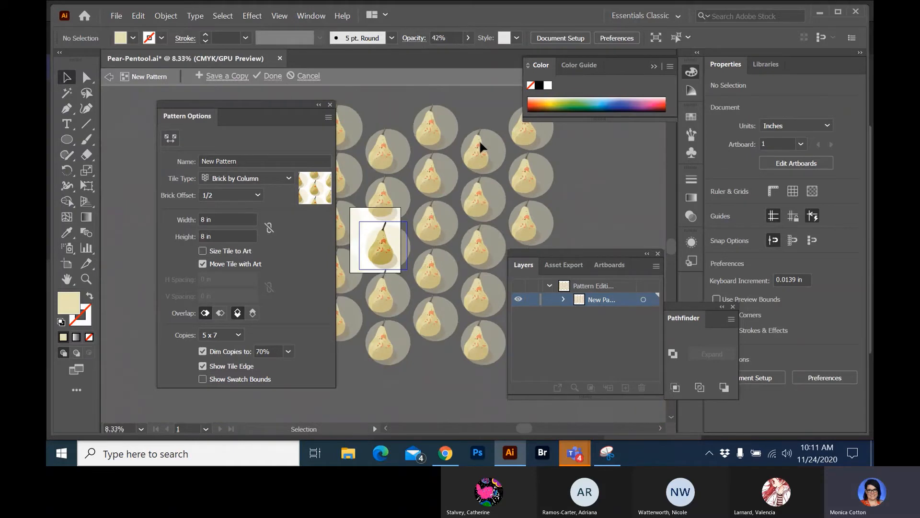
key("ctrl+plus")
key("ctrl+plus")
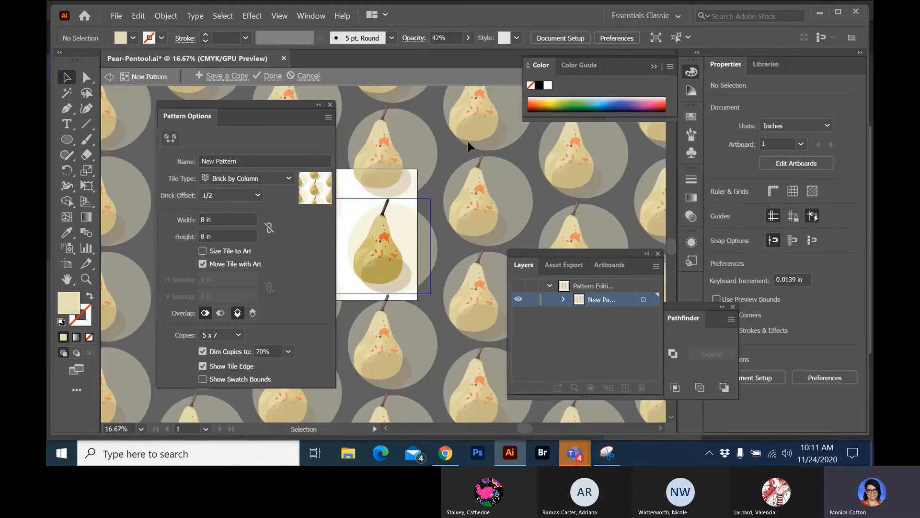
left_click(67, 139)
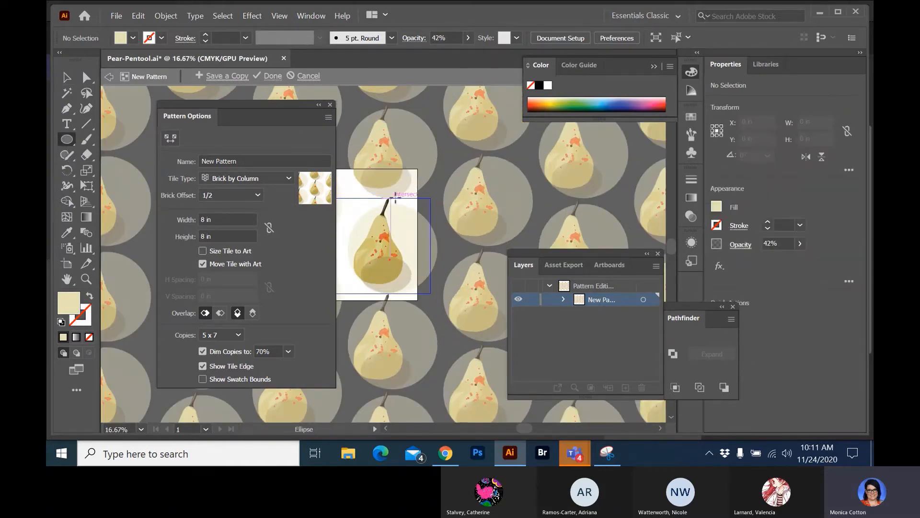
left_click_drag(411, 200, 417, 212)
left_click(67, 77)
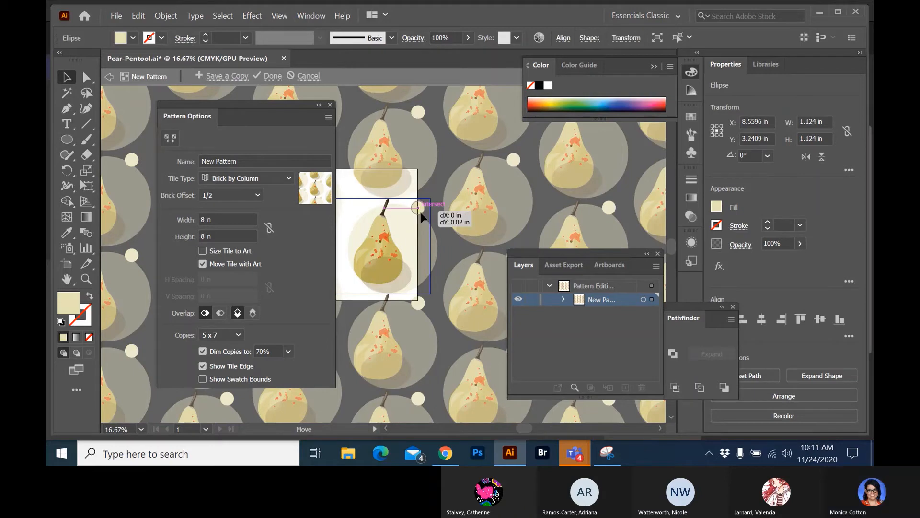
left_click_drag(421, 213, 422, 217)
Check the repeating pear preview with the options moved out of the way, and finish editing the pattern.
scroll(422, 219, "up", 3)
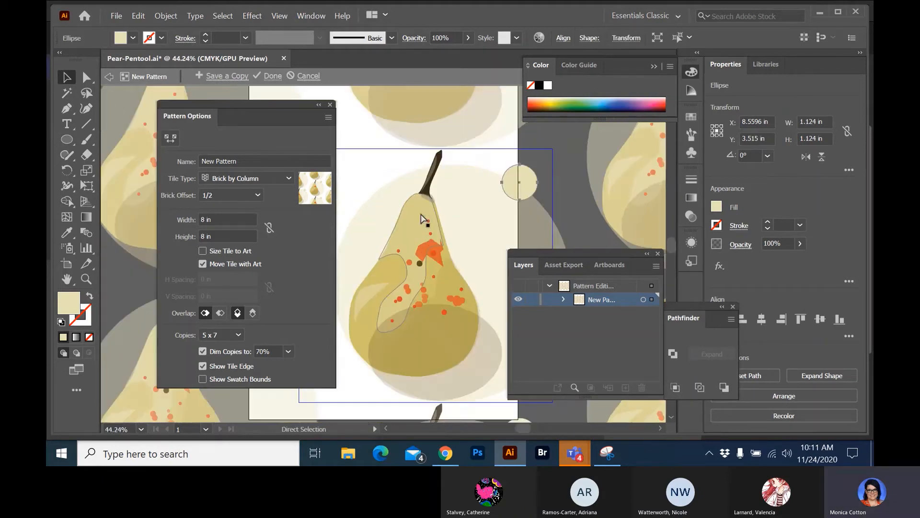
scroll(421, 214, "down", 5)
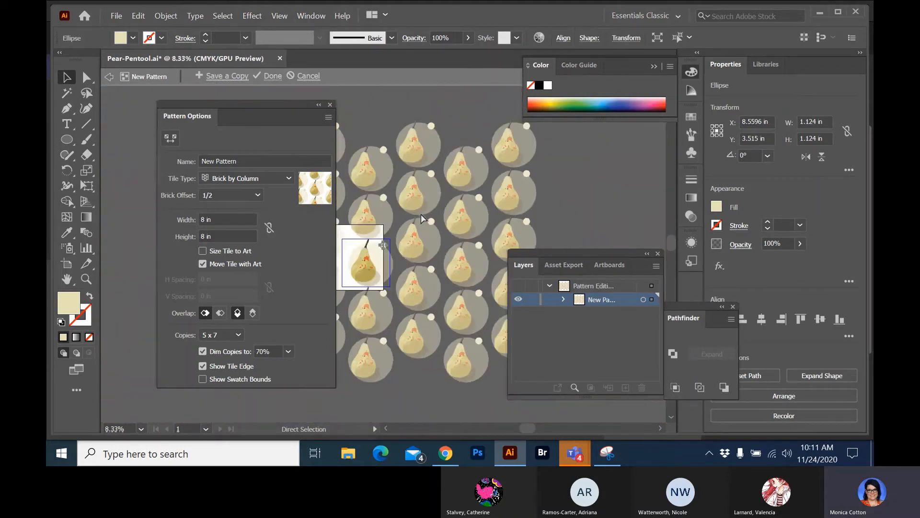
left_click_drag(253, 102, 149, 103)
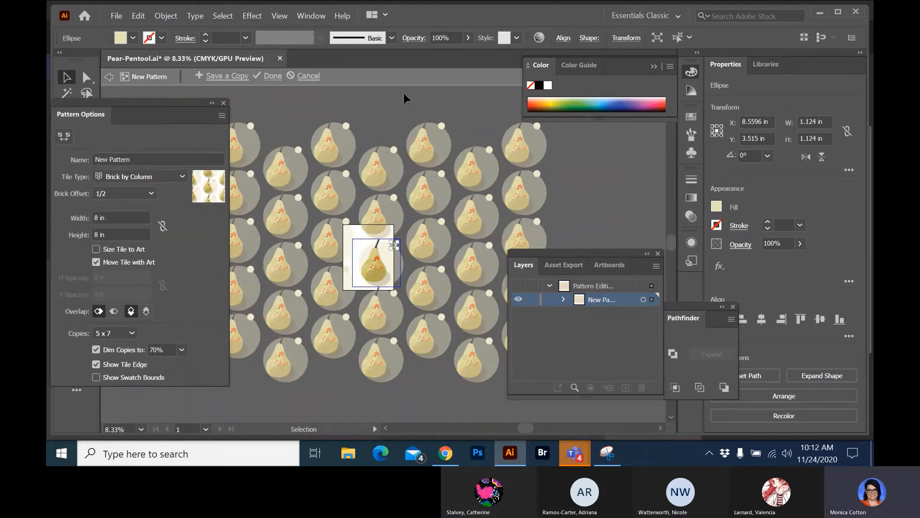
left_click(266, 77)
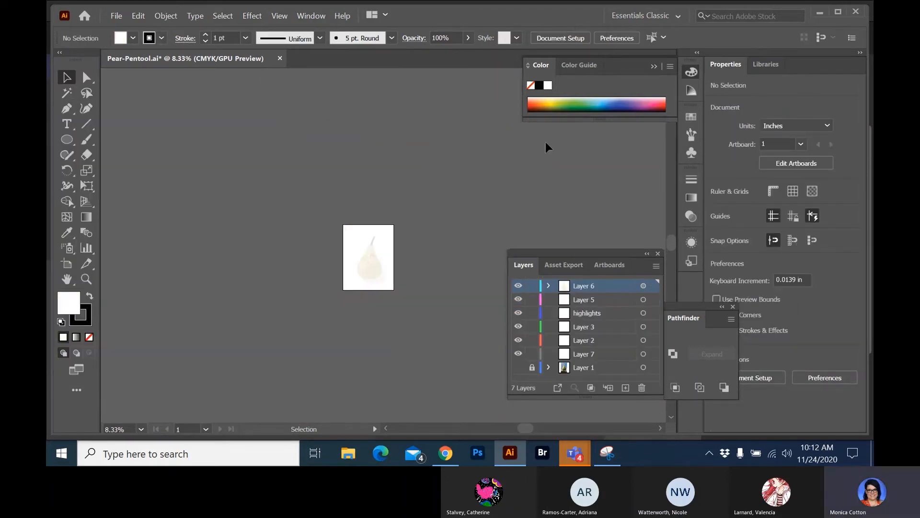
Choose the new pear pattern swatch as the fill and create an 8 x 8 in rectangle beside the artboard.
left_click(691, 118)
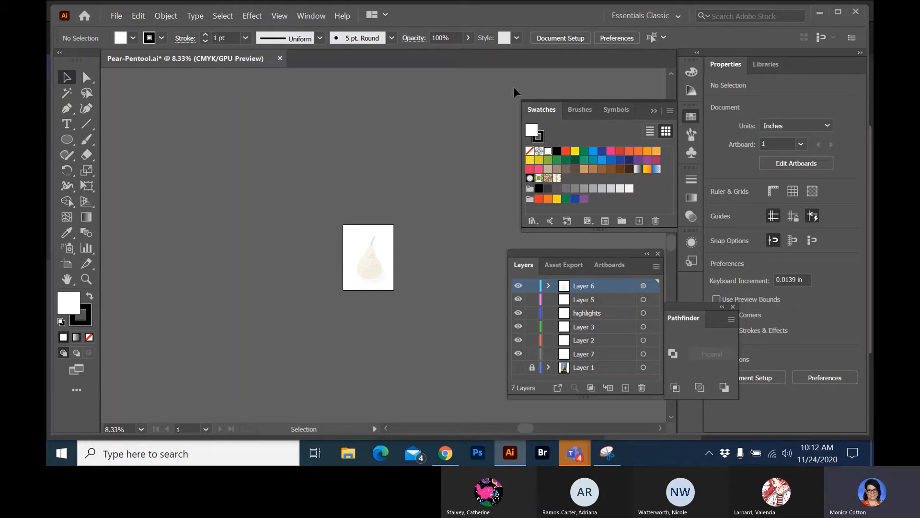
left_click(558, 179)
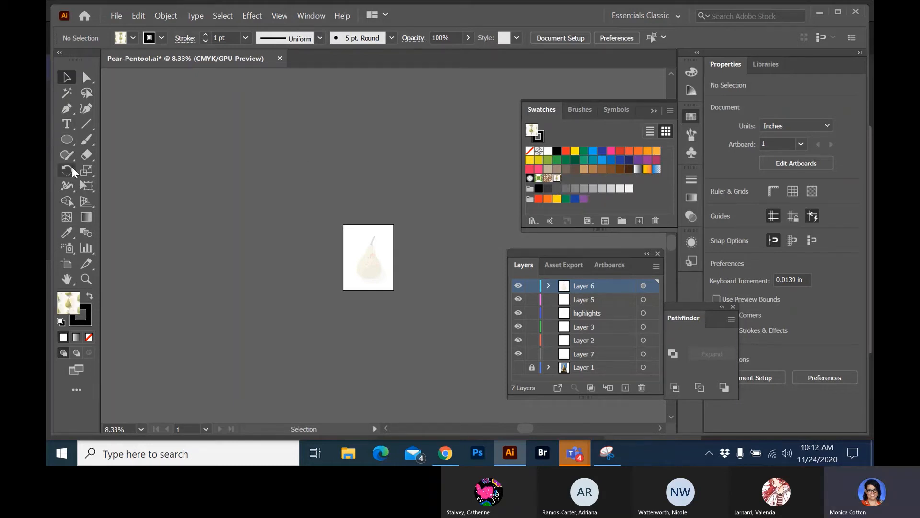
left_click(67, 139)
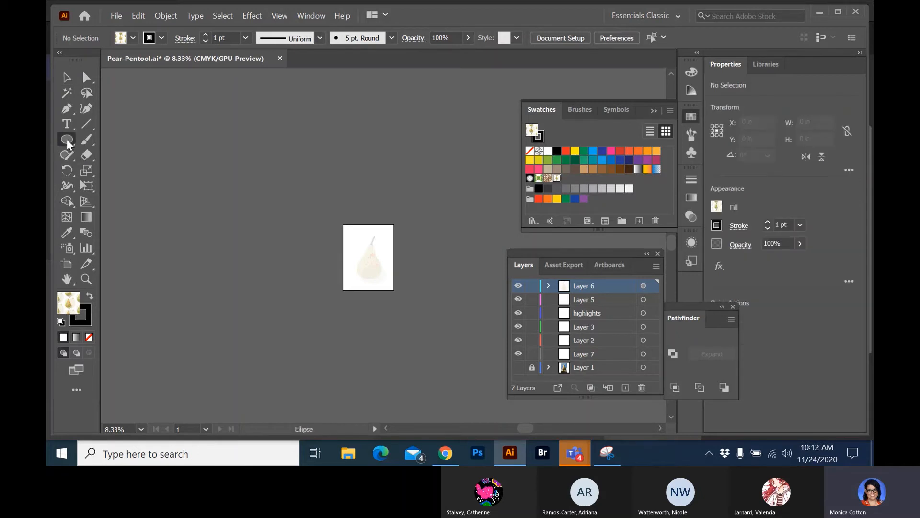
left_click_drag(67, 139, 113, 140)
left_click(160, 138)
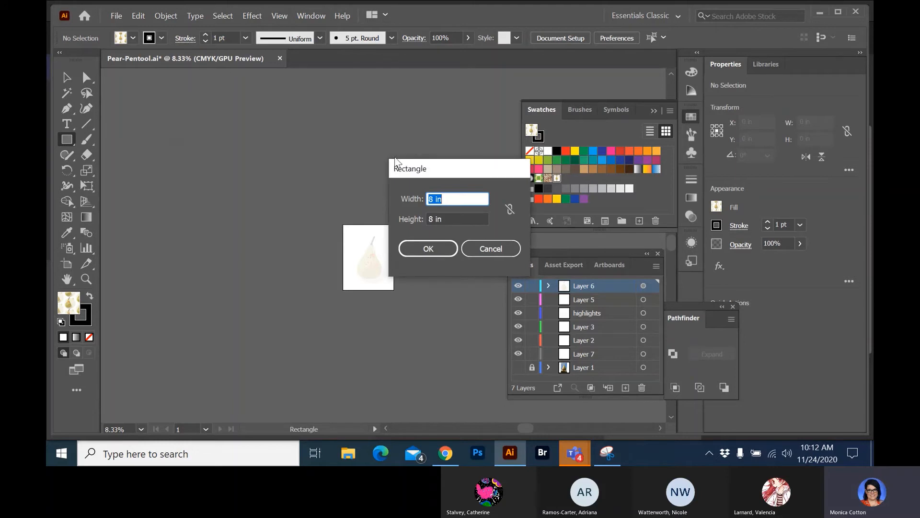
left_click(415, 246)
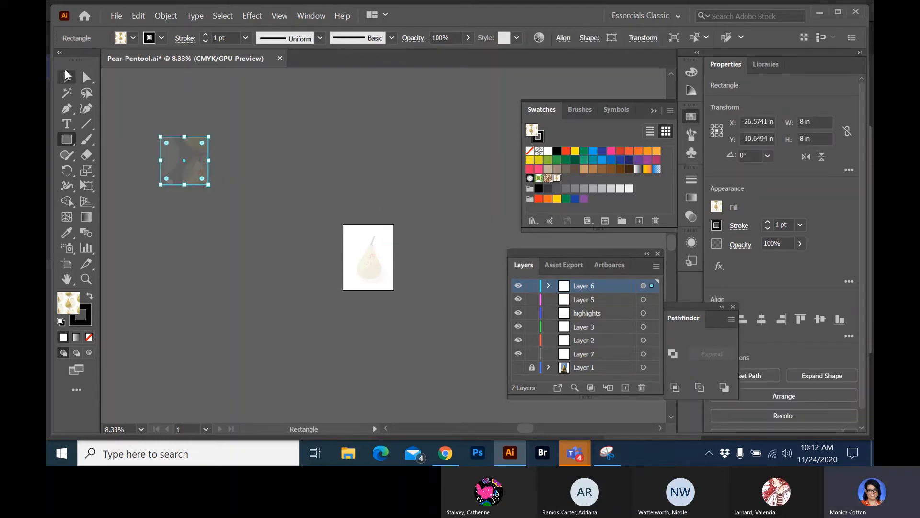
Enlarge the pattern-filled square to about 32 in on each side and deselect it.
key("v")
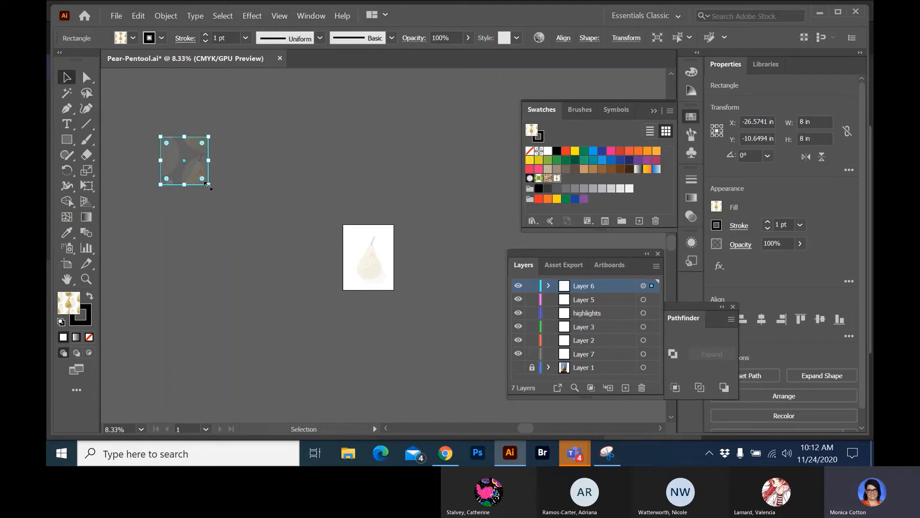
left_click_drag(203, 182, 357, 290)
left_click_drag(403, 329, 402, 328)
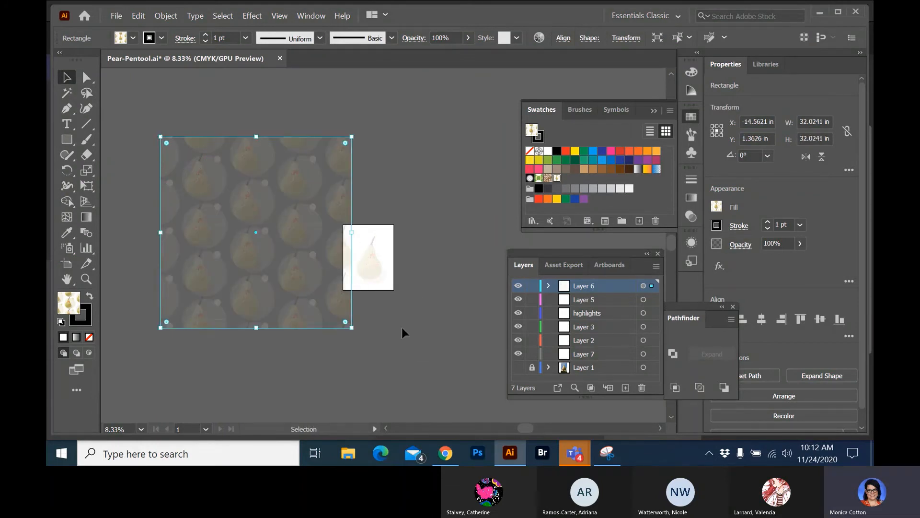
left_click(454, 186)
Select the large pattern-filled square and create another 8 x 8 in square with the same fill above it.
left_click(376, 251)
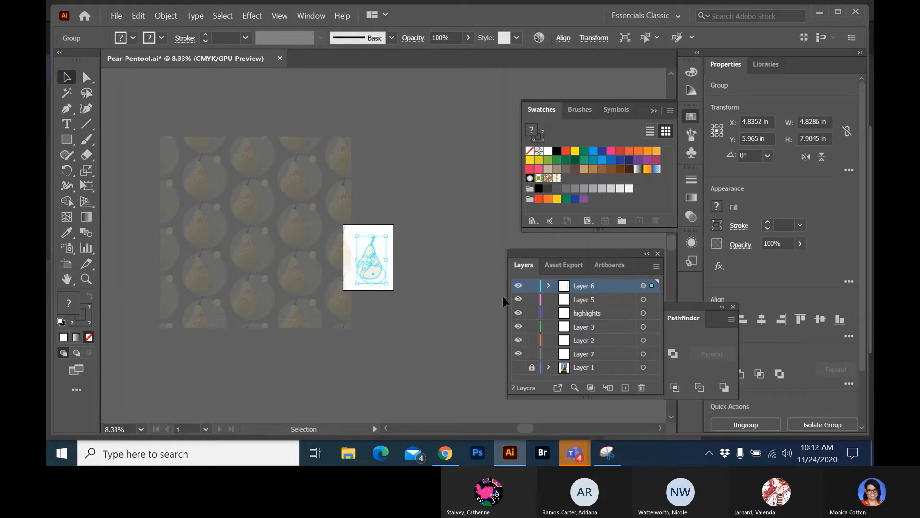
scroll(495, 310, "down", 5)
scroll(495, 309, "up", 6)
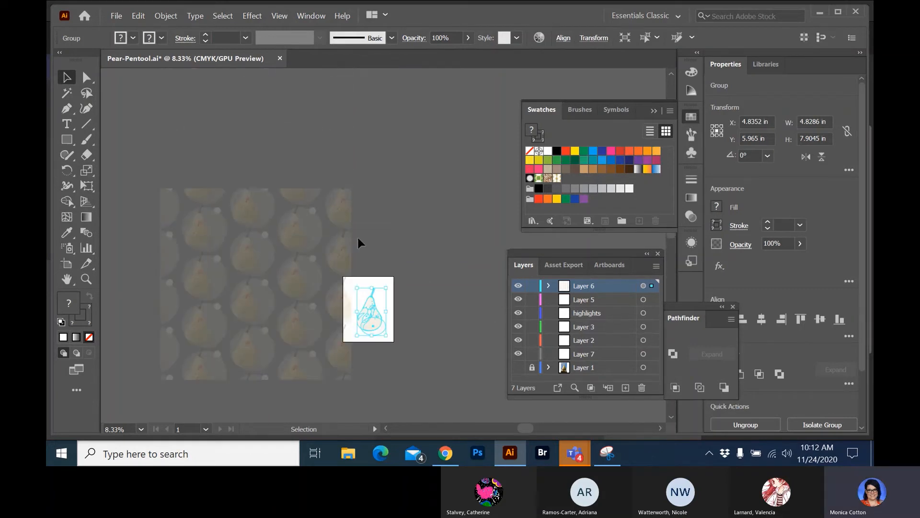
left_click(358, 237)
right_click(301, 237)
left_click(265, 243)
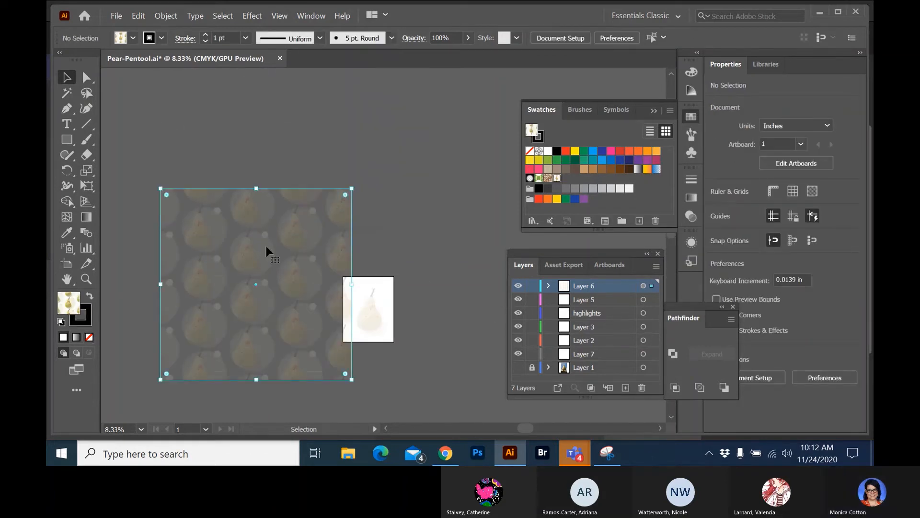
left_click(65, 140)
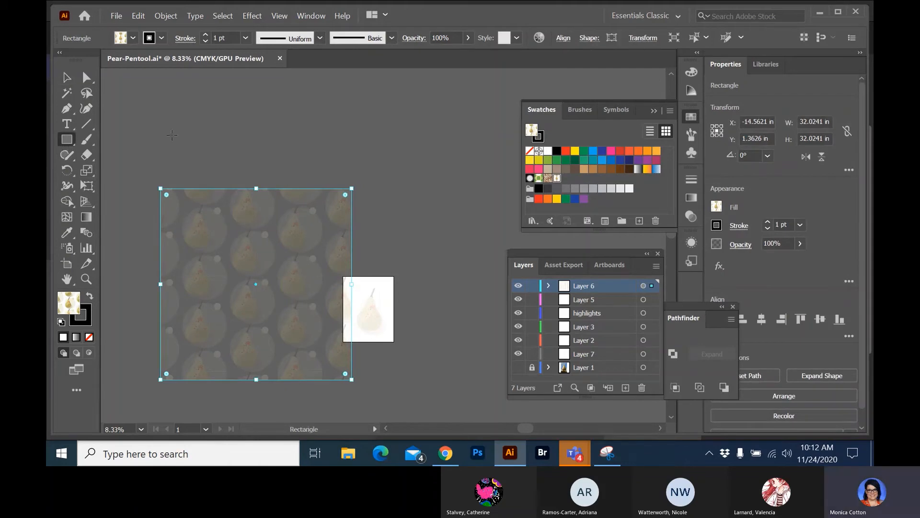
left_click(299, 127)
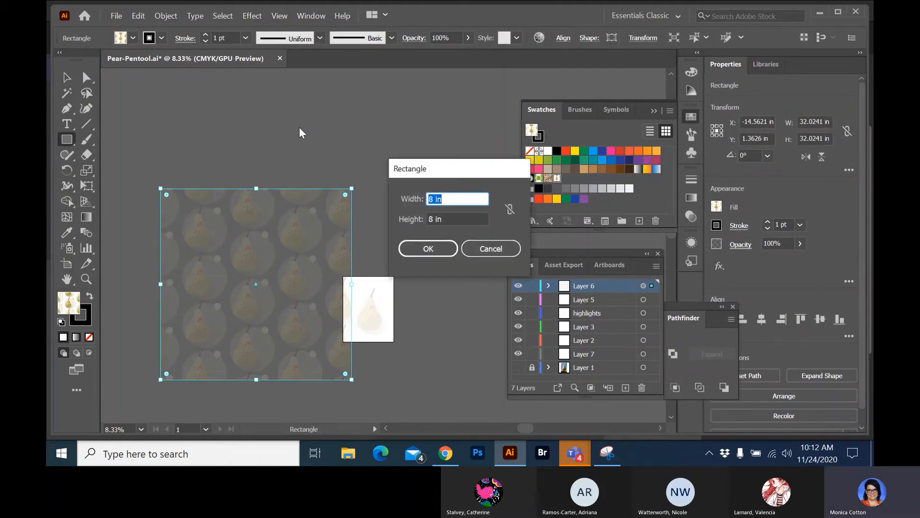
left_click(446, 249)
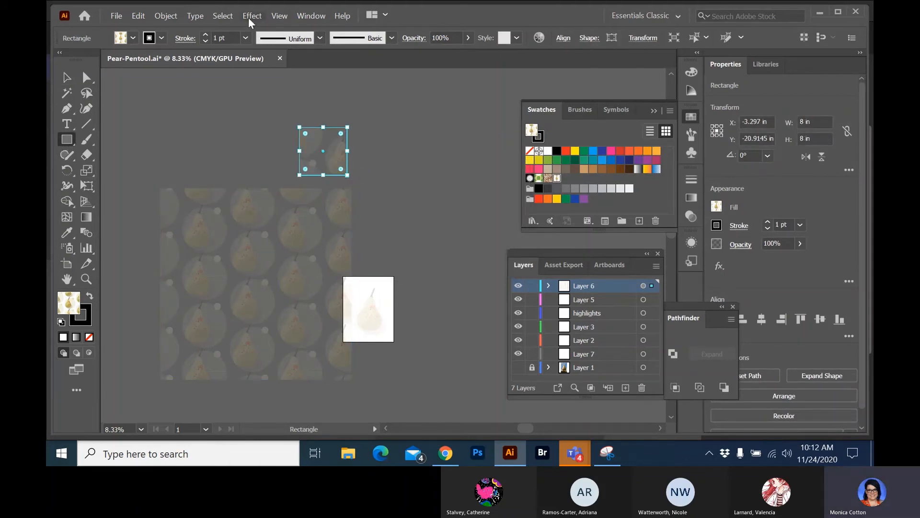
Create a new 8 x 8 in document with one artboard, CMYK color and 300 ppi raster effects.
left_click(116, 17)
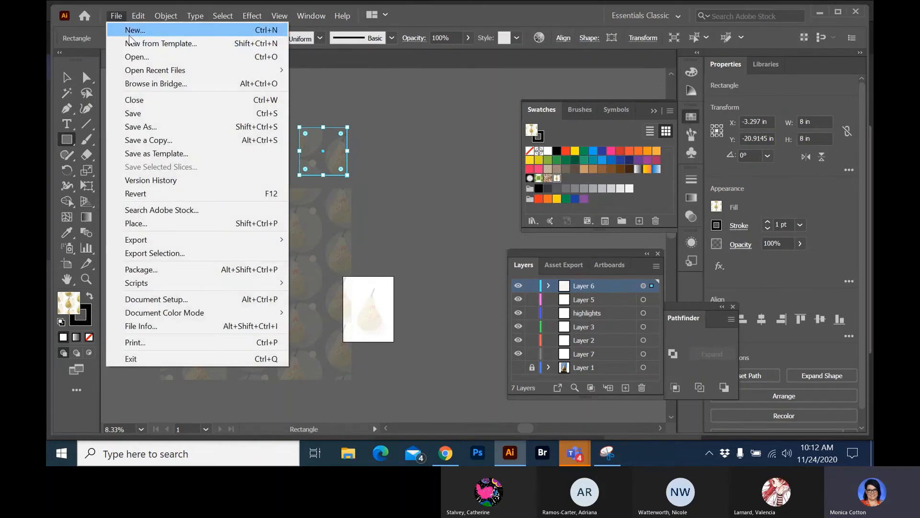
left_click(128, 33)
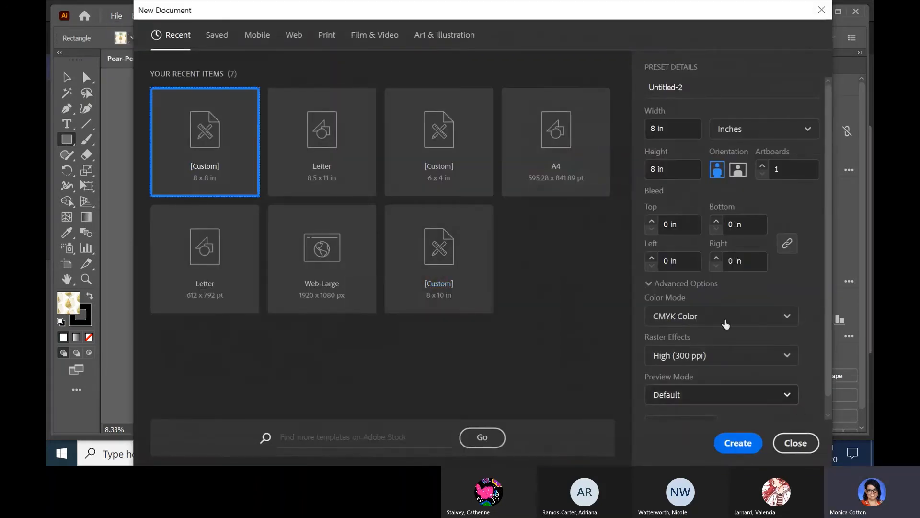
left_click(746, 440)
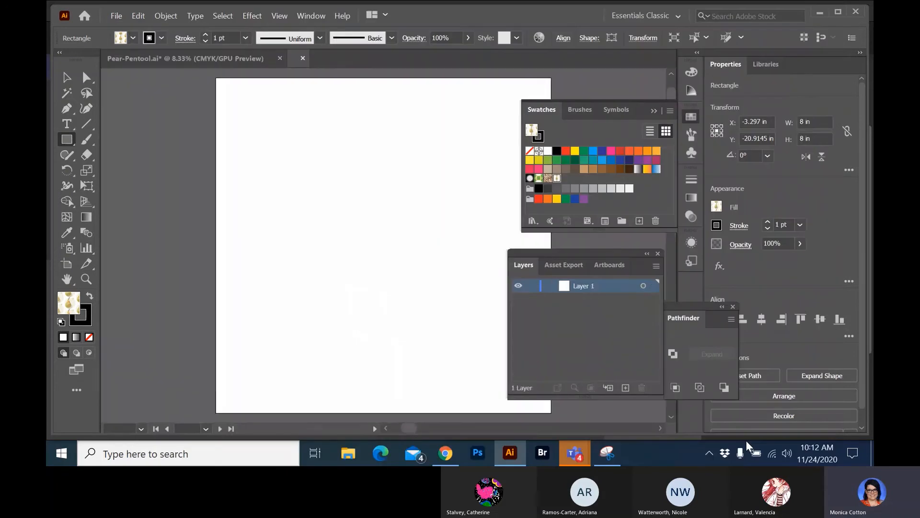
Copy the 8 x 8 in pattern-filled square from Pear-Pentool.ai and paste it into the new document.
left_click(203, 61)
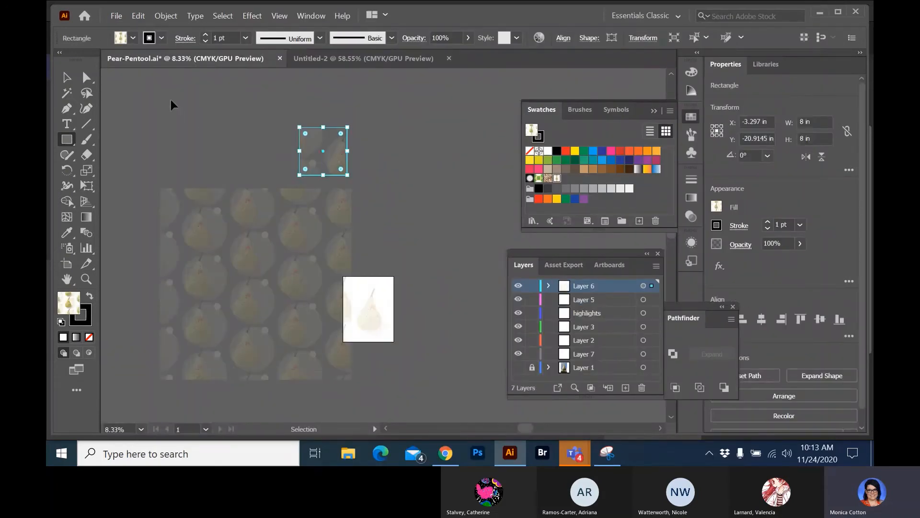
left_click(322, 56)
key("ctrl+v")
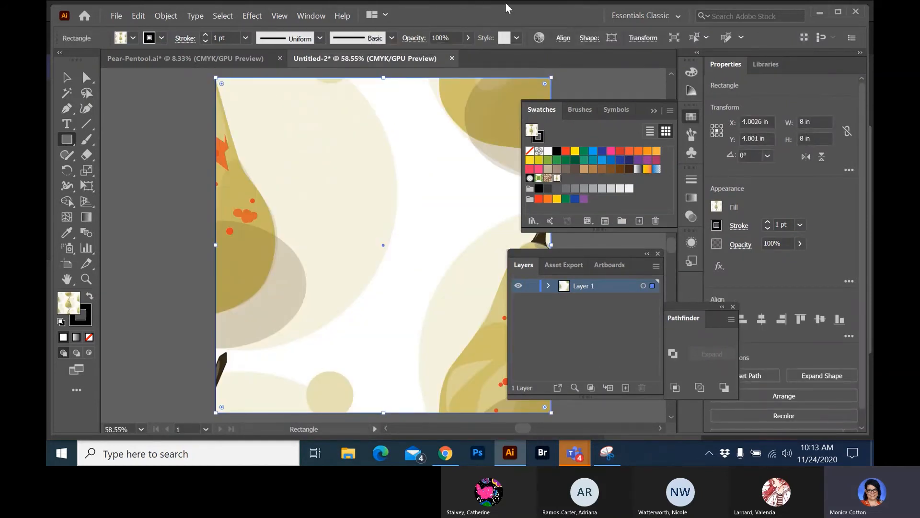
Center the pasted square horizontally and vertically on the artboard, aligning to the artboard.
left_click(563, 39)
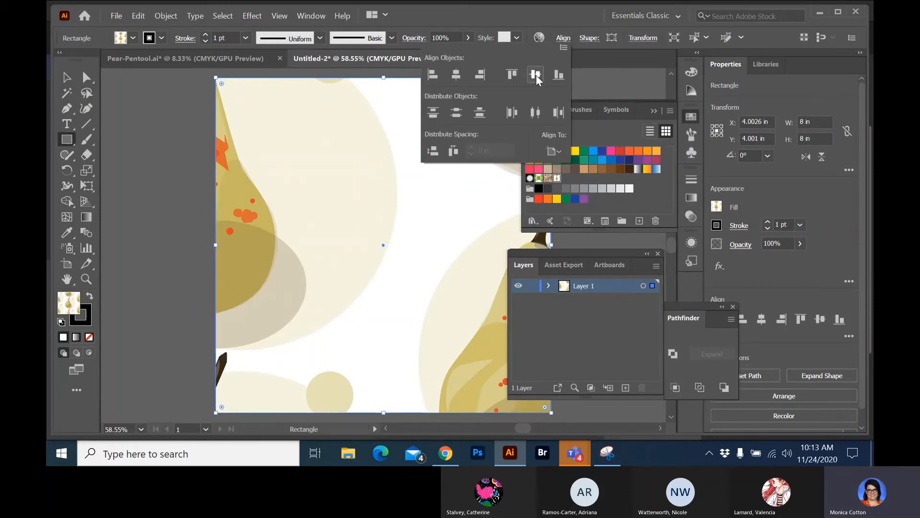
left_click(557, 151)
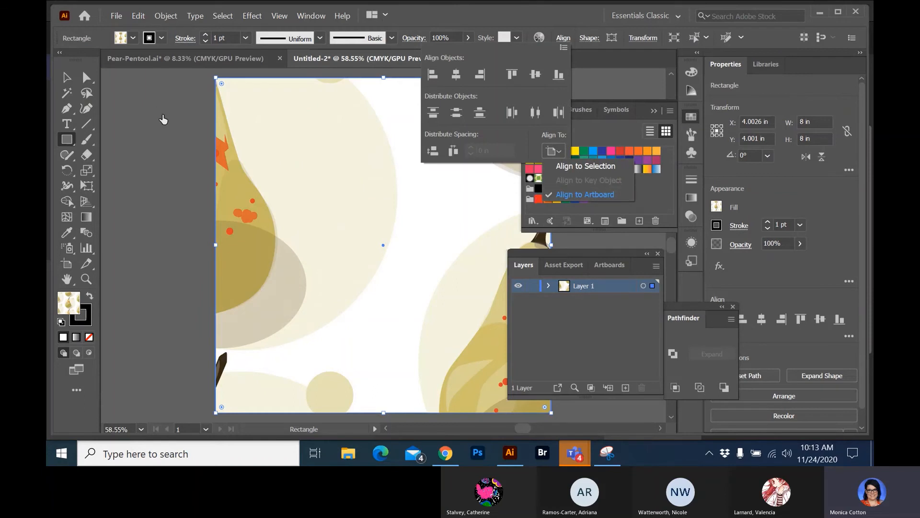
left_click(69, 77)
left_click(198, 222)
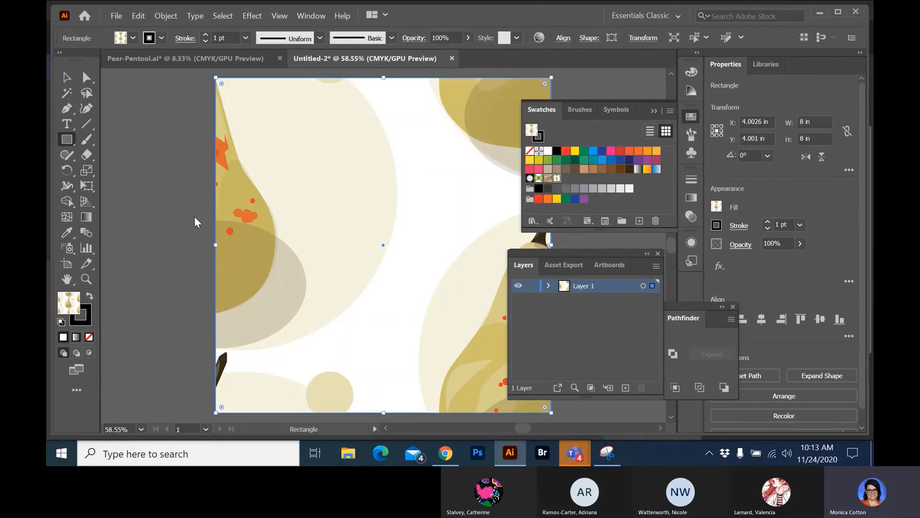
Remove the stroke from the selected pattern-filled square.
left_click(84, 311)
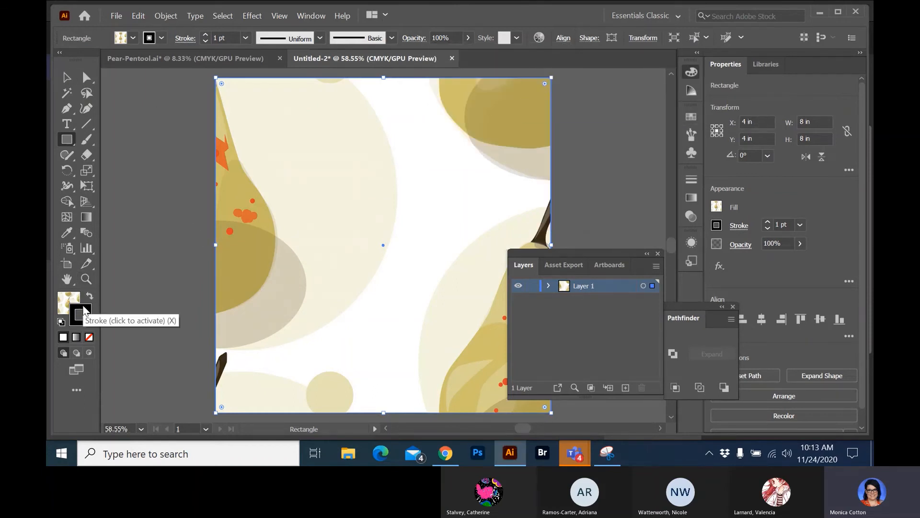
left_click(89, 337)
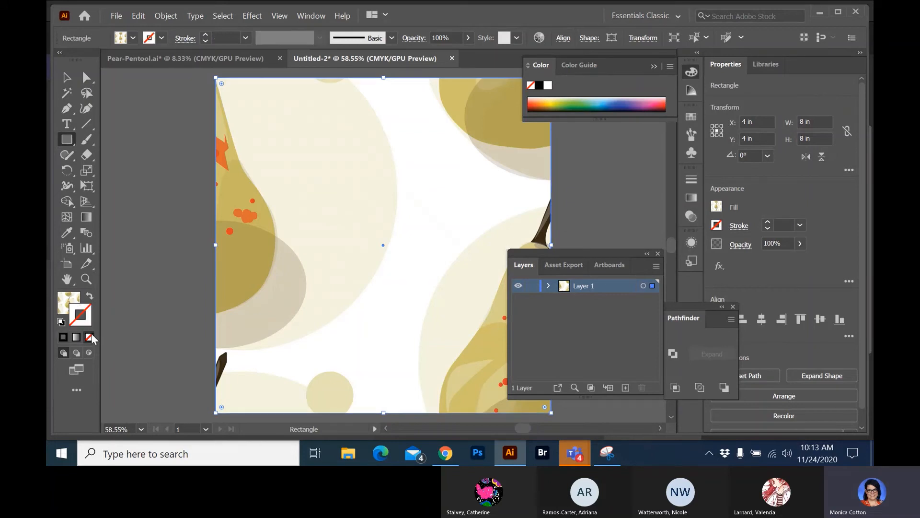
Save the document to the Desktop as an Illustrator file named Pear Pattern5, keeping the default Illustrator 2020 options.
left_click(120, 15)
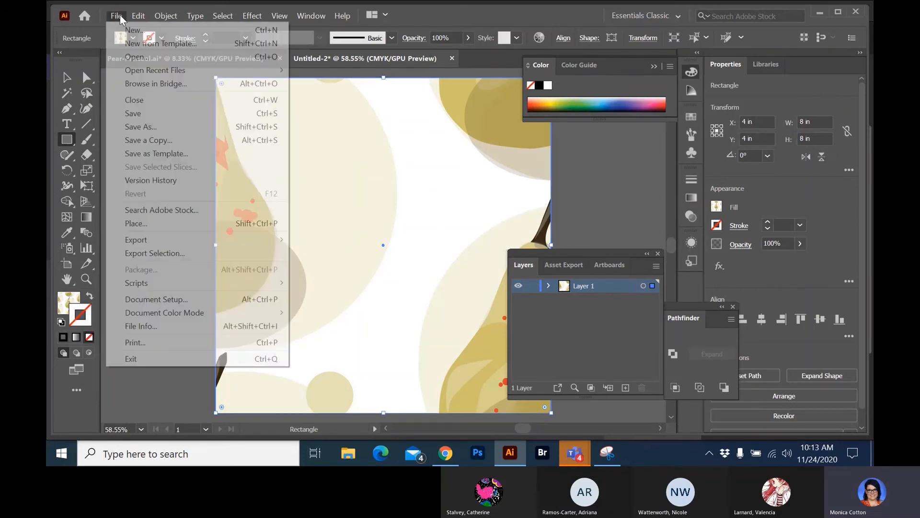
left_click(130, 126)
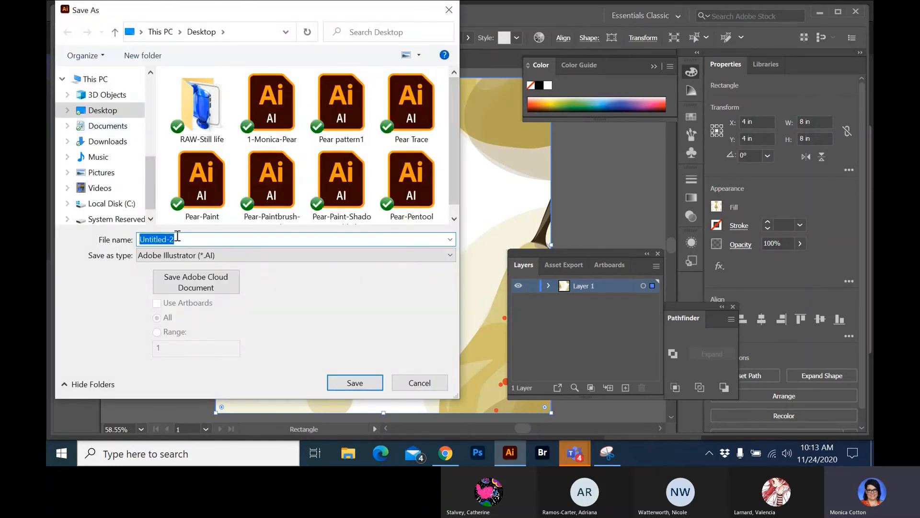
left_click_drag(180, 239, 123, 241)
type("pEAR")
key("BackSpace")
key("BackSpace")
key("BackSpace")
key("BackSpace")
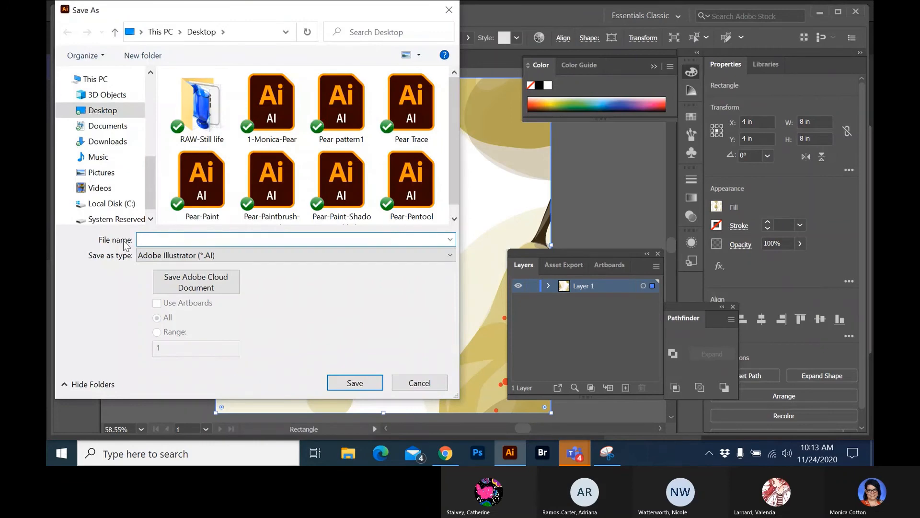
type("Pear P")
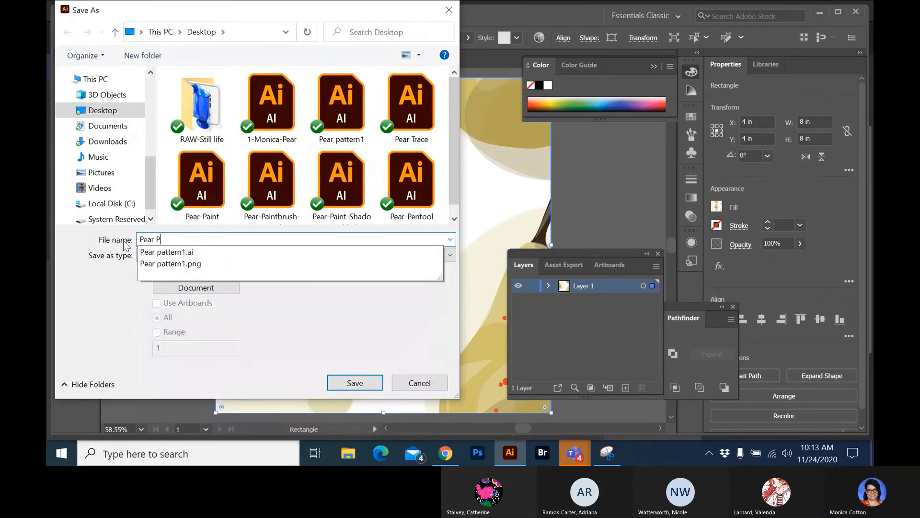
type("attern5")
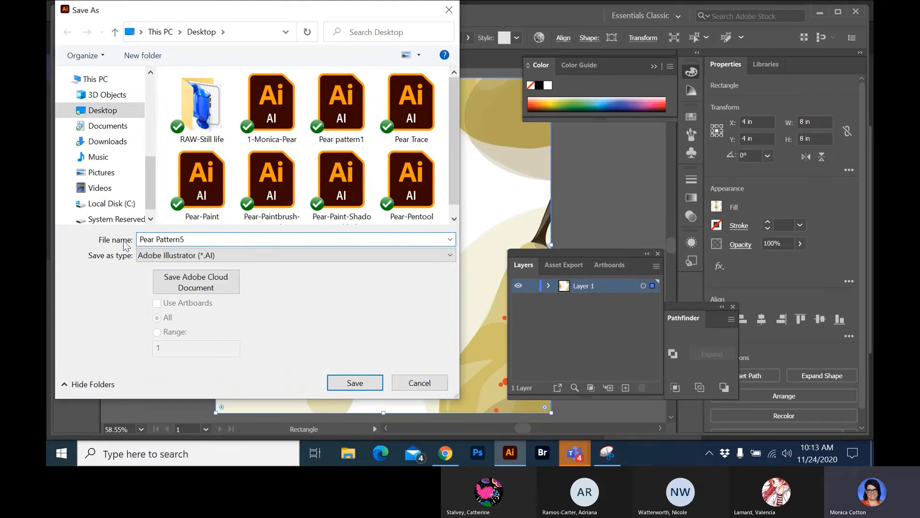
left_click(356, 383)
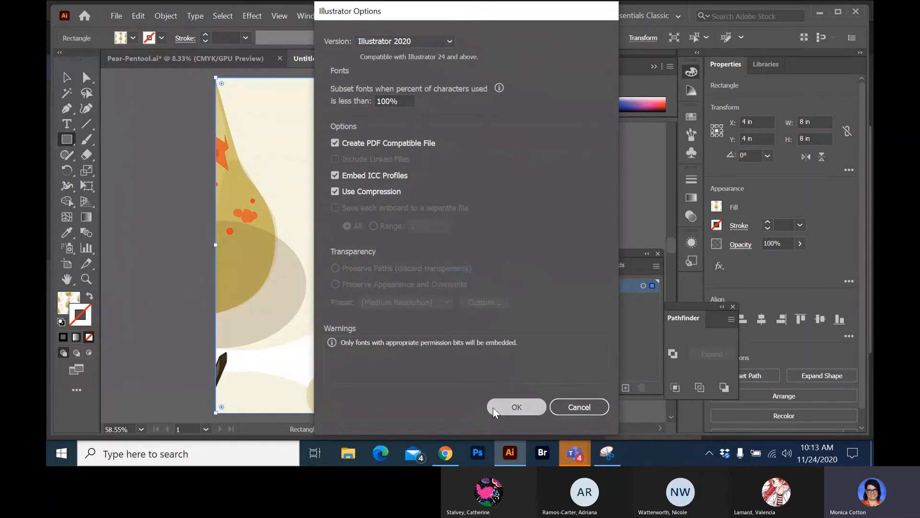
left_click(494, 408)
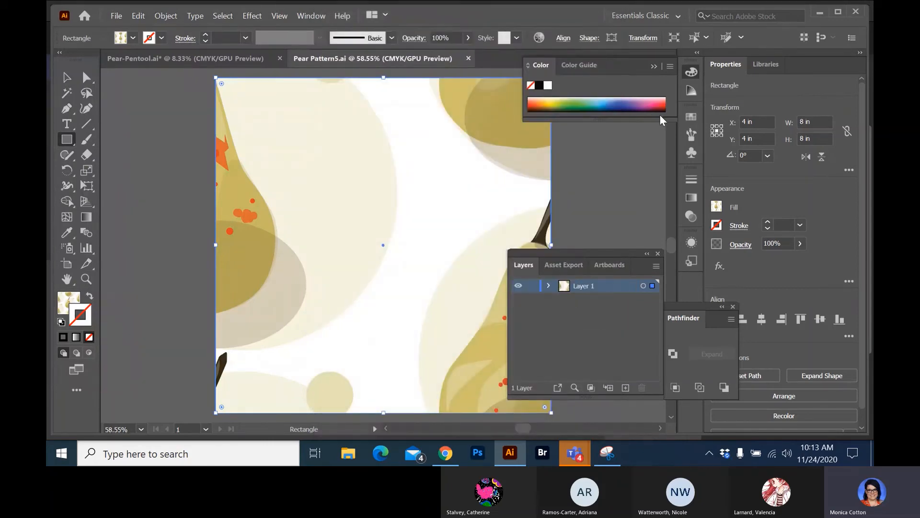
Apply the pear pattern swatch to the square's stroke and open that pattern for editing.
left_click(691, 116)
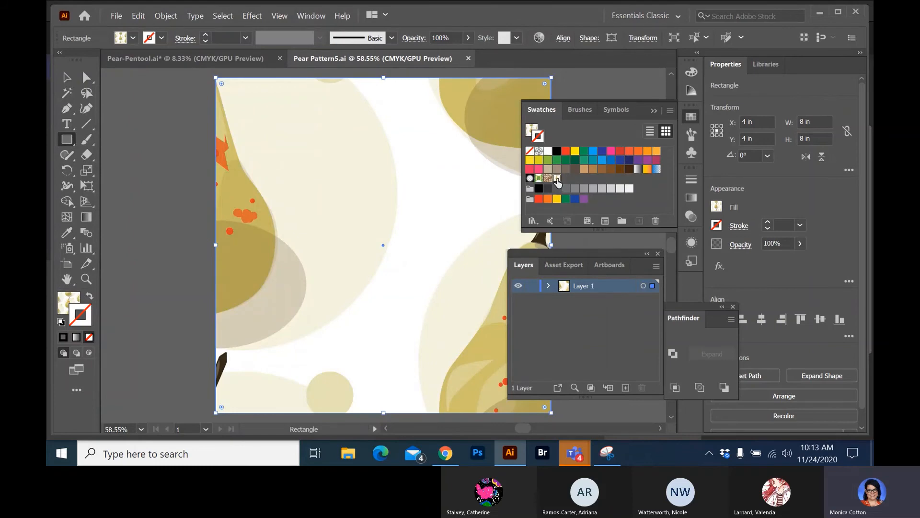
left_click(557, 178)
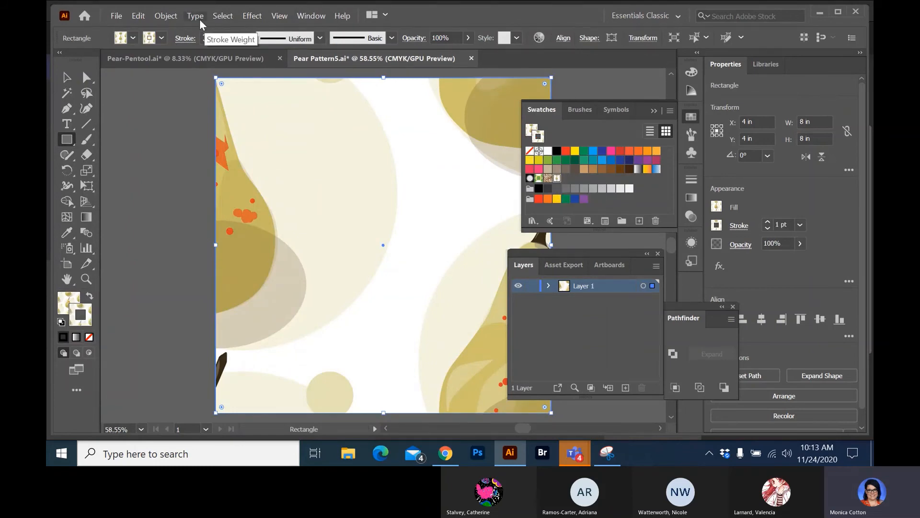
left_click(166, 15)
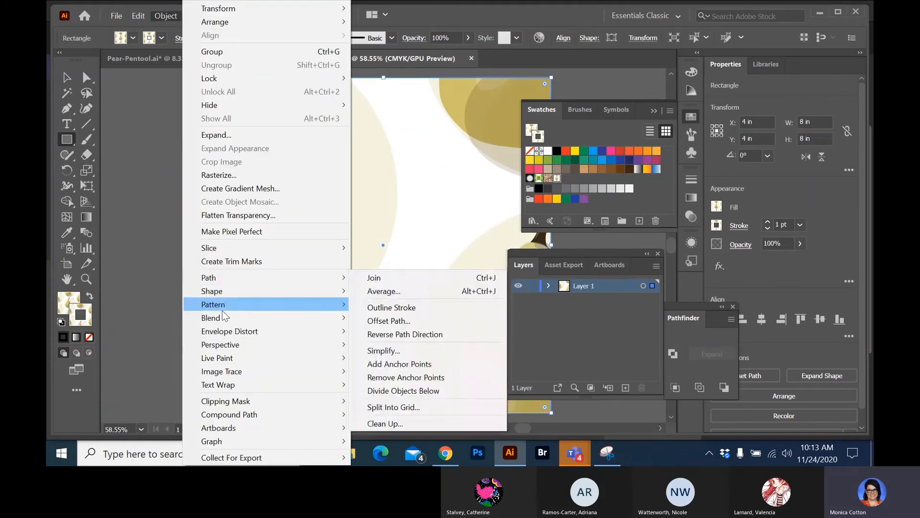
mouse_move(222, 311)
left_click(364, 320)
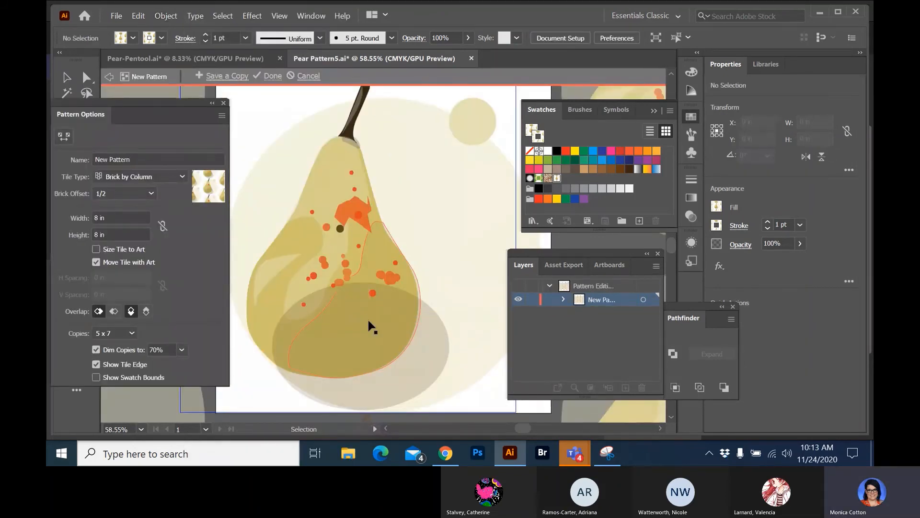
key("ctrl+minus")
key("ctrl+minus")
key("ctrl+minus")
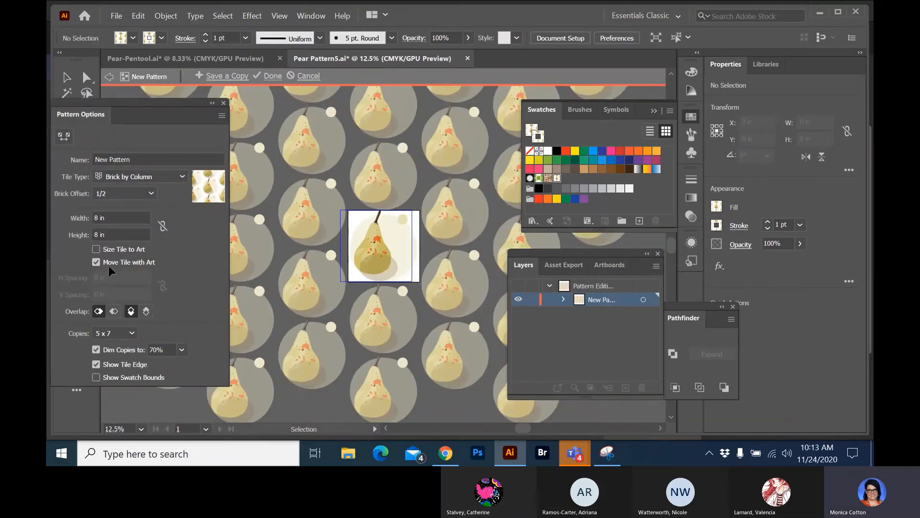
Draw a diagonal line about 5.07 in wide and 5.22 in high across the pear from the tile's upper-left corner.
left_click_drag(108, 101, 183, 73)
left_click(87, 124)
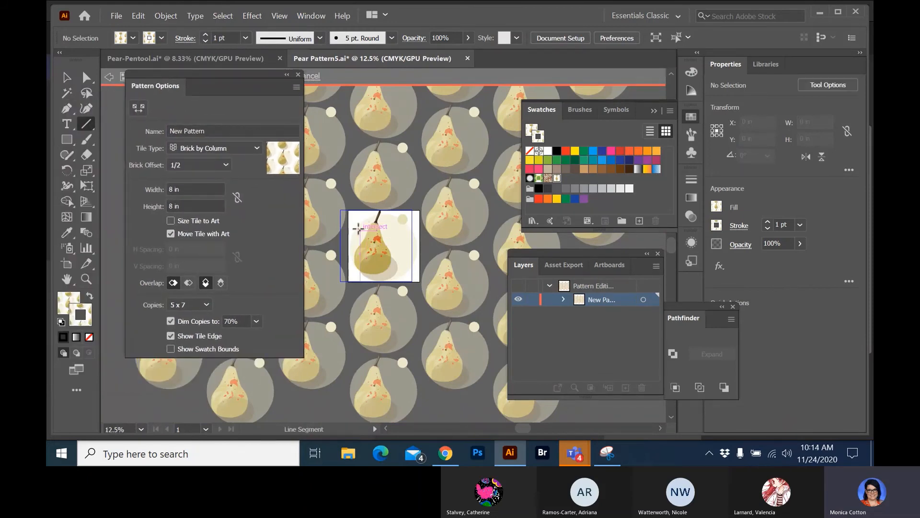
left_click_drag(348, 210, 396, 258)
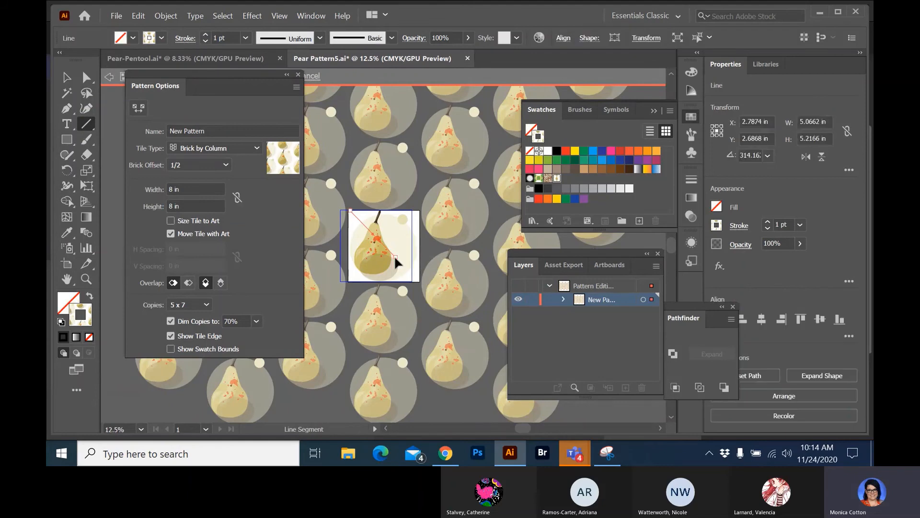
Give the diagonal line a magenta D303EA stroke with a 6 pt weight and no fill.
left_click(72, 309)
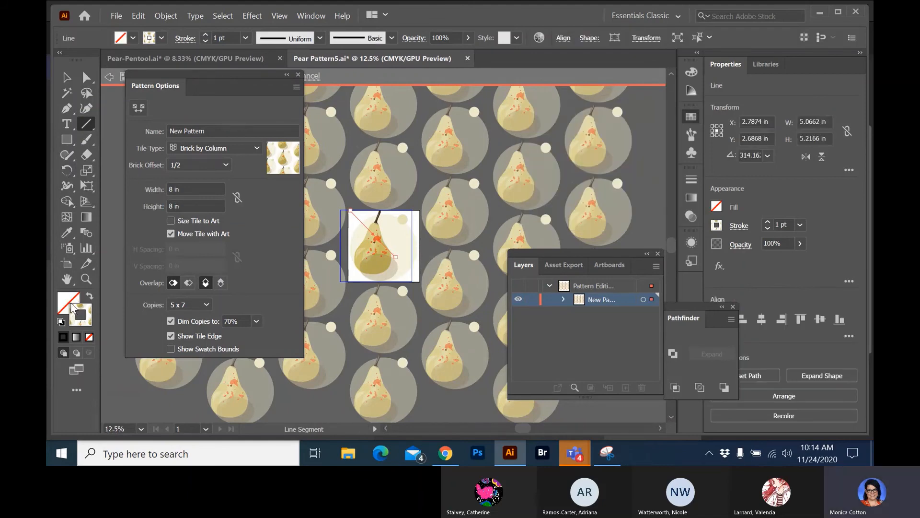
double_click(72, 308)
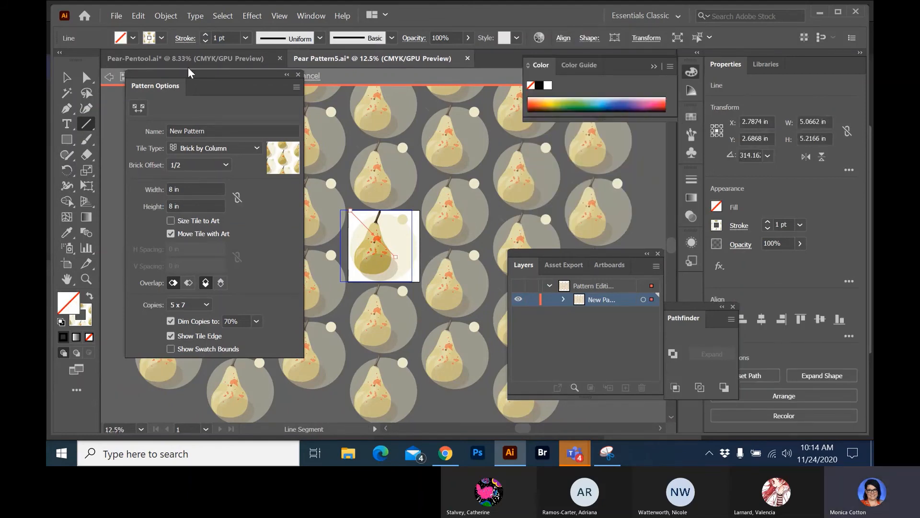
left_click(454, 151)
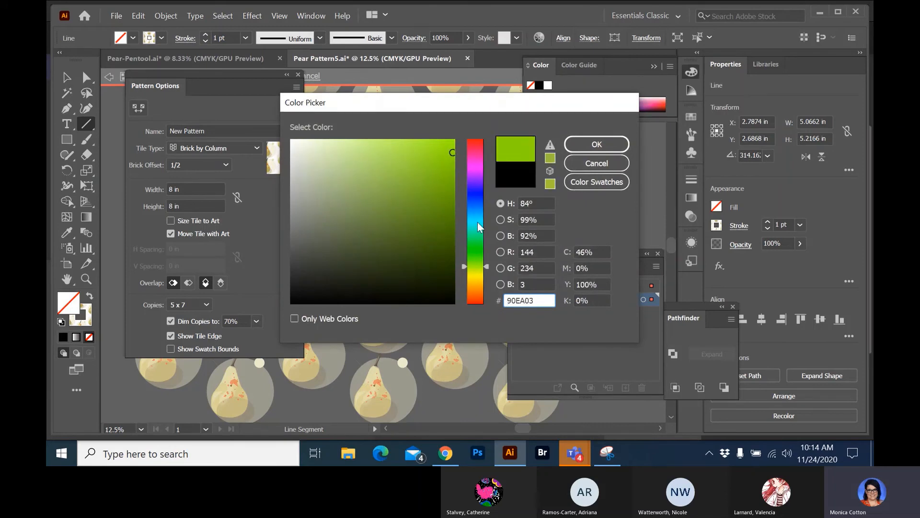
left_click(477, 169)
left_click(597, 144)
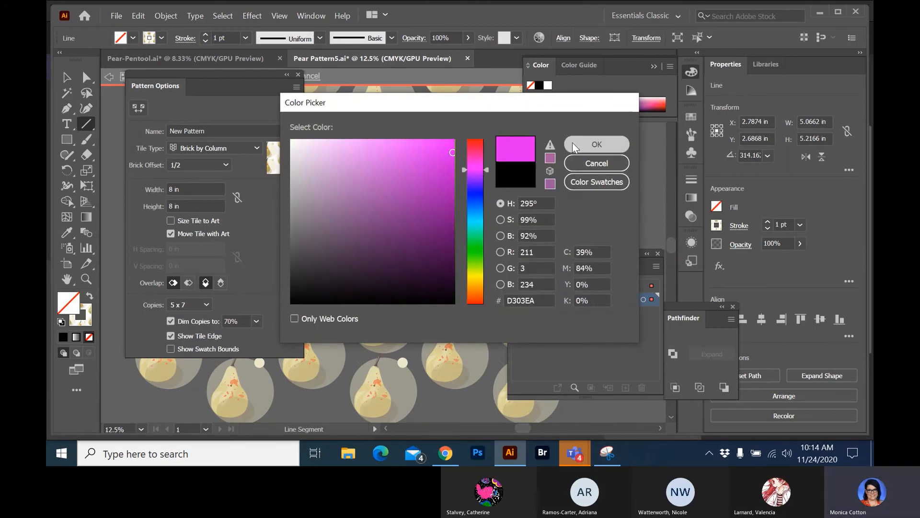
left_click(205, 33)
left_click(205, 33)
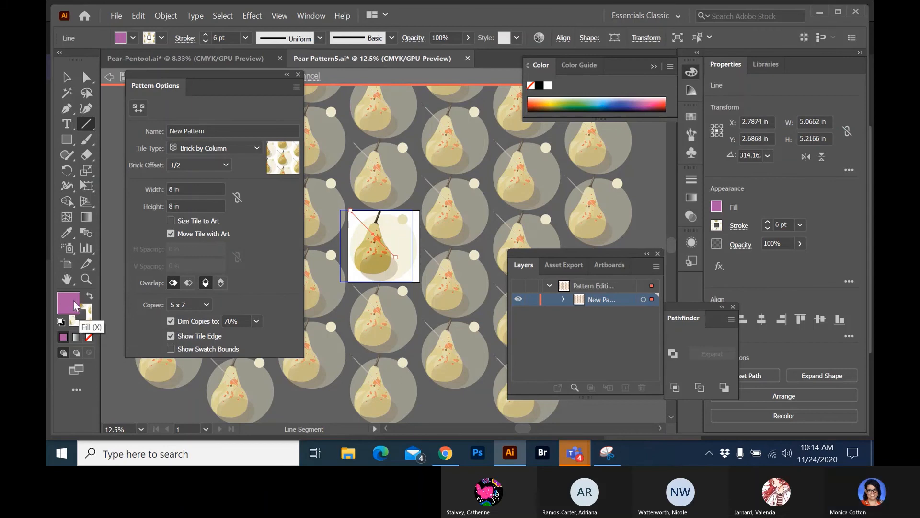
left_click_drag(74, 306, 84, 317)
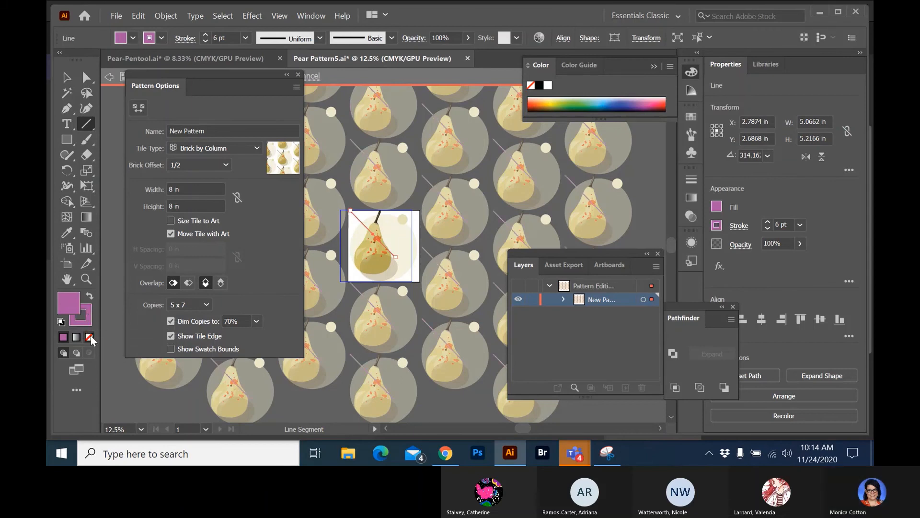
left_click(90, 337)
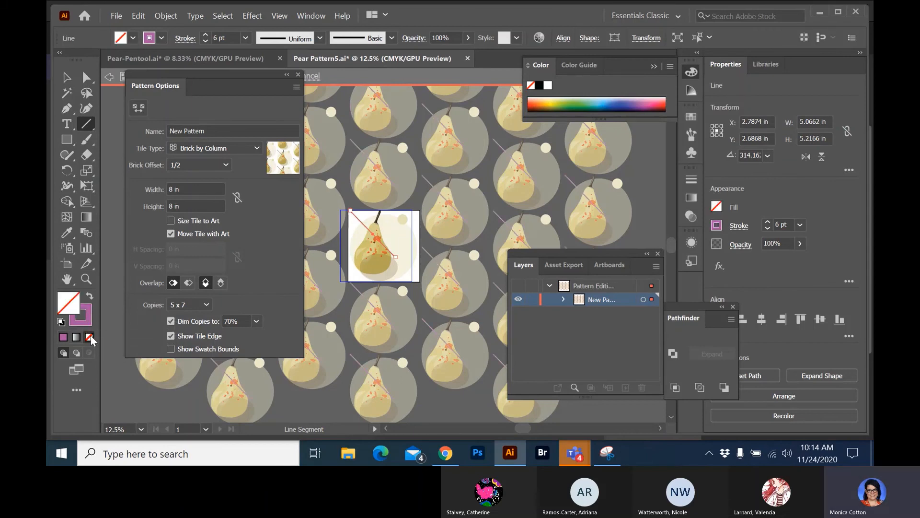
Rearrange the stacking order so the diagonal line sits behind the pear.
right_click(367, 230)
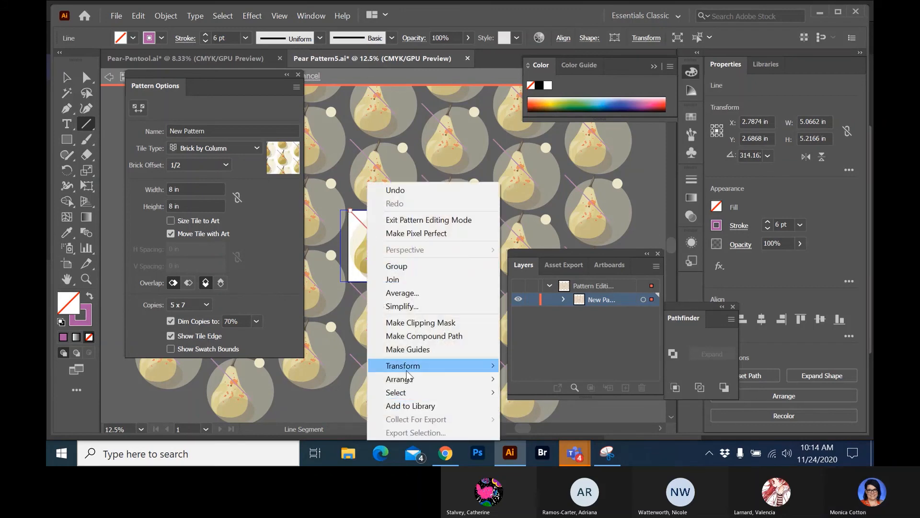
mouse_move(408, 382)
left_click(542, 406)
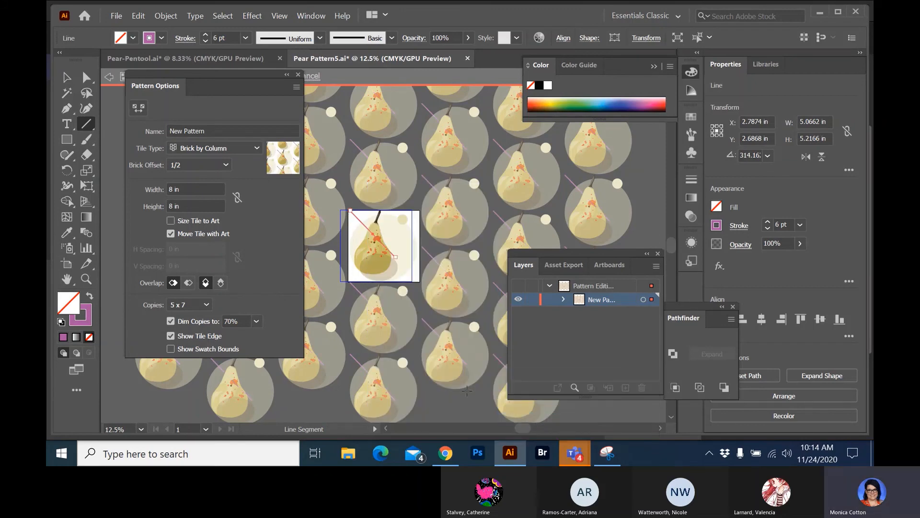
left_click(63, 77)
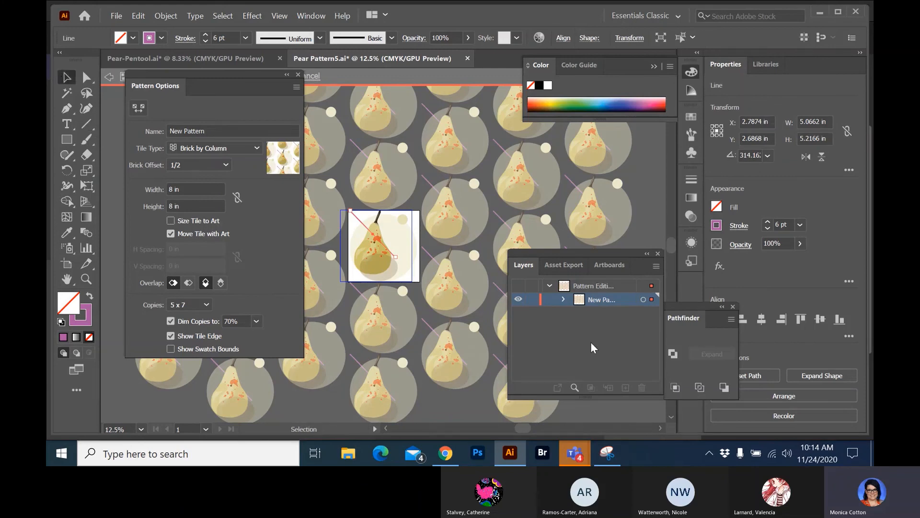
Try the Grid tile type on the pattern and switch it back to Brick by Column.
key("ctrl+minus")
key("ctrl+minus")
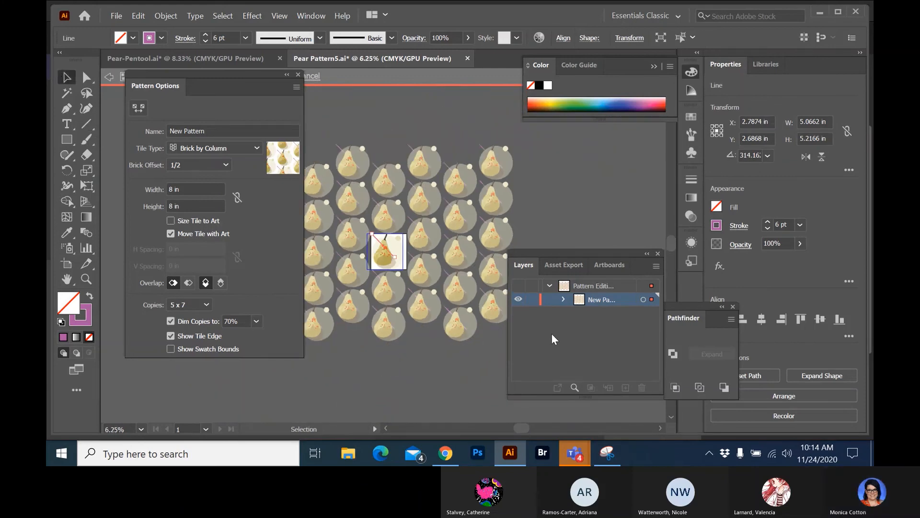
left_click_drag(263, 76, 214, 112)
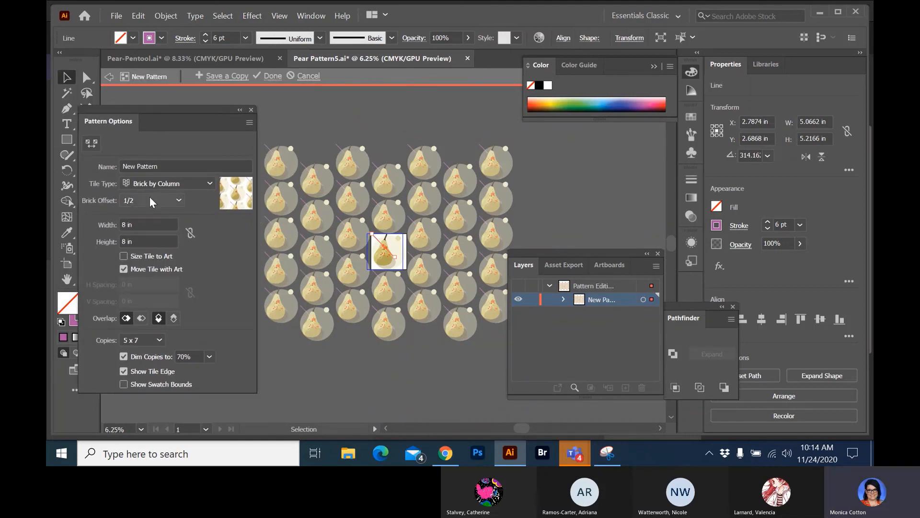
left_click(156, 182)
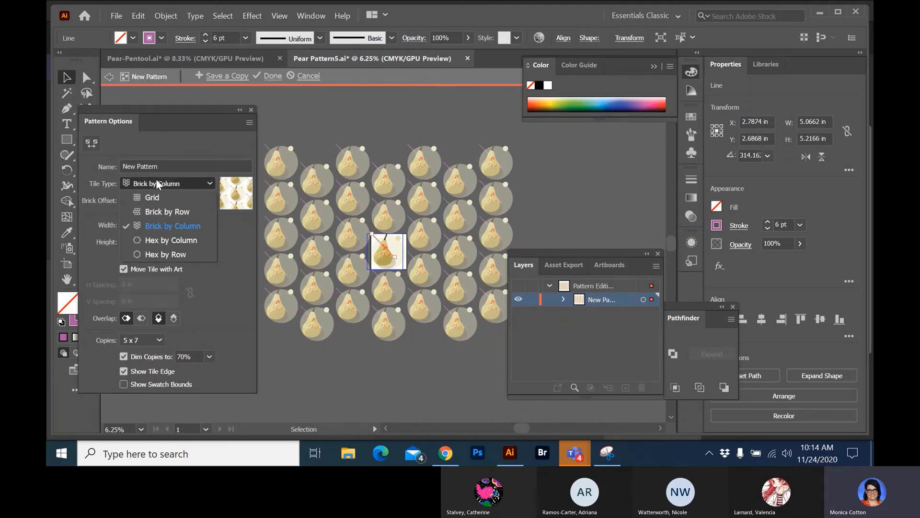
left_click(156, 199)
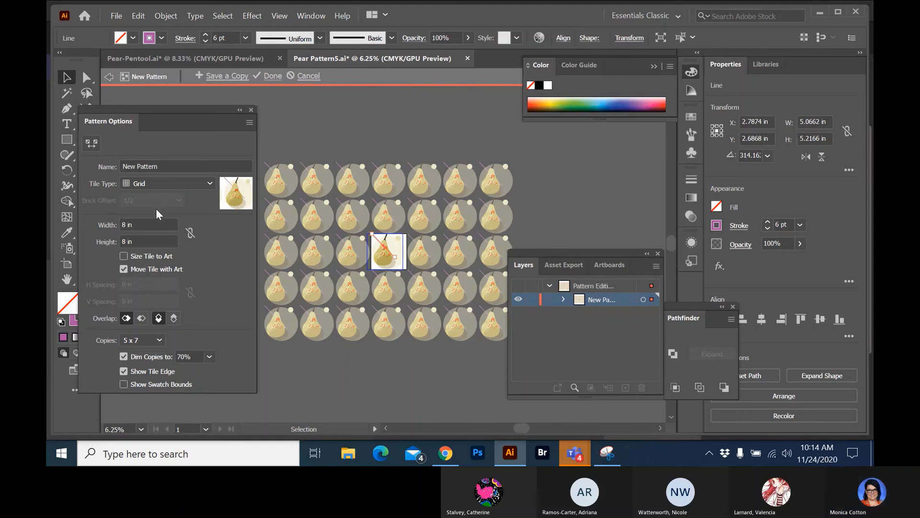
left_click(173, 185)
left_click(168, 229)
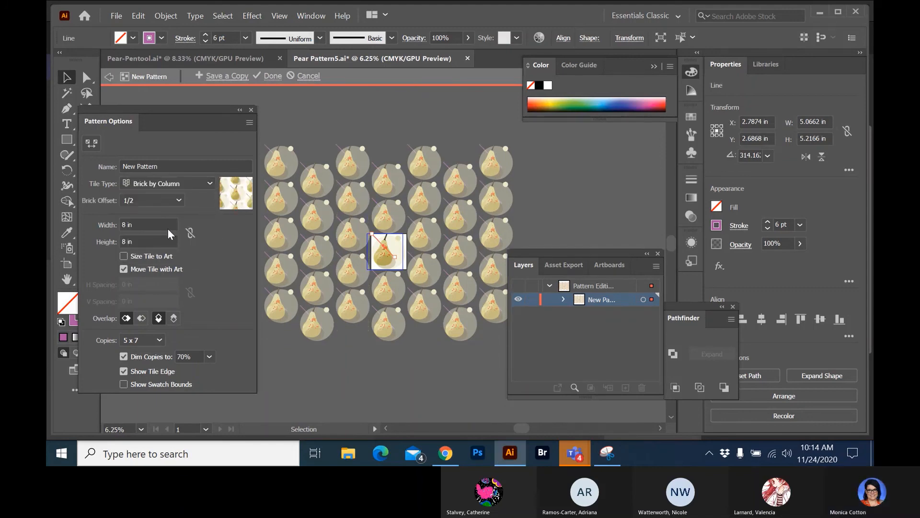
Finish editing the pattern and select the square on the artboard that uses it.
left_click(271, 76)
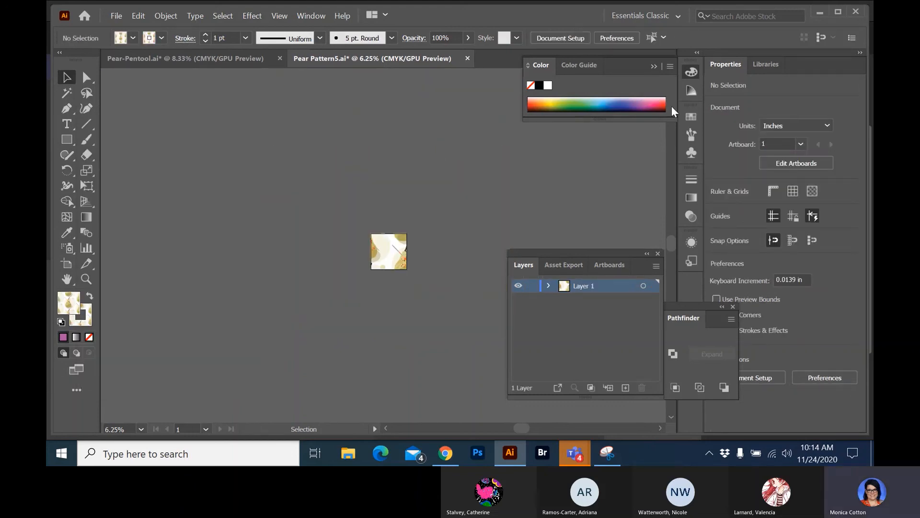
left_click(690, 118)
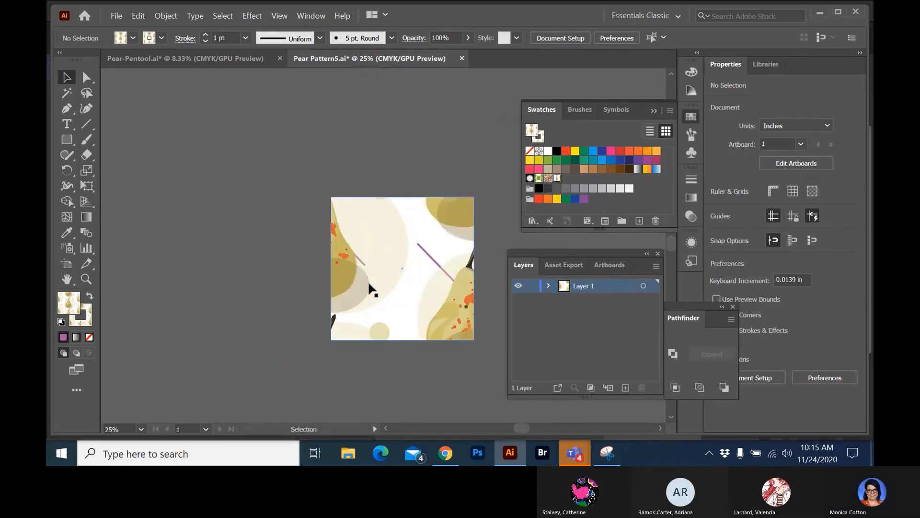
left_click(369, 283)
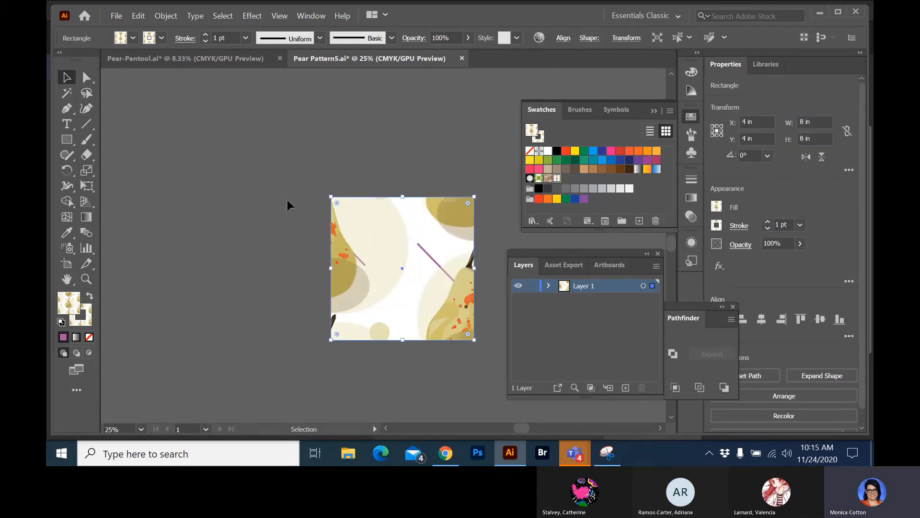
left_click(116, 17)
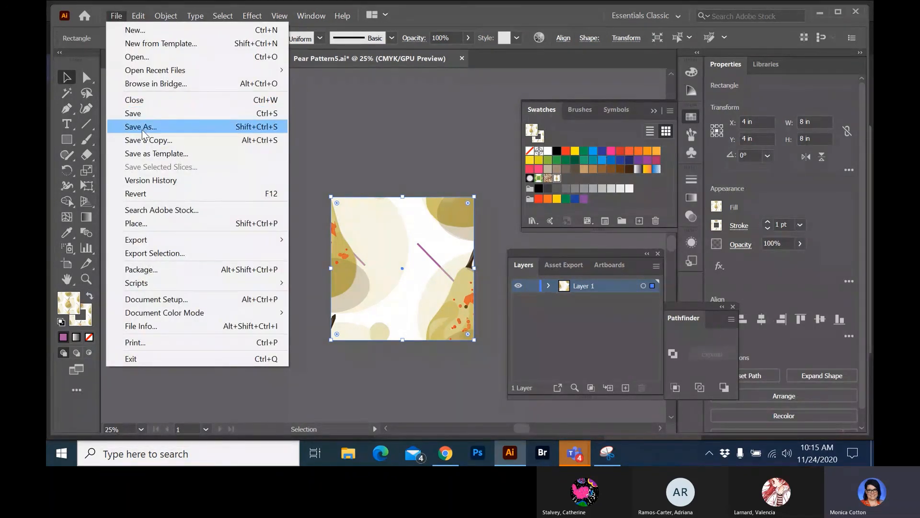
left_click(336, 118)
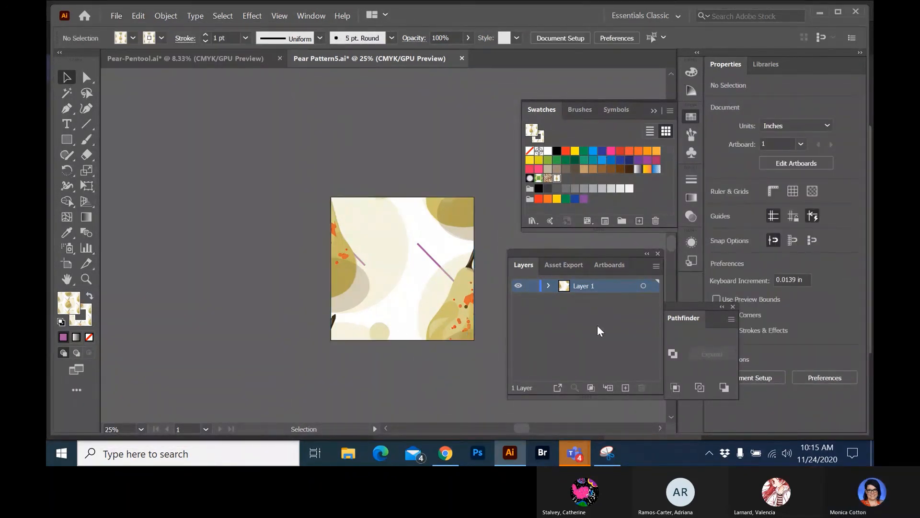
scroll(326, 174, "down", 5)
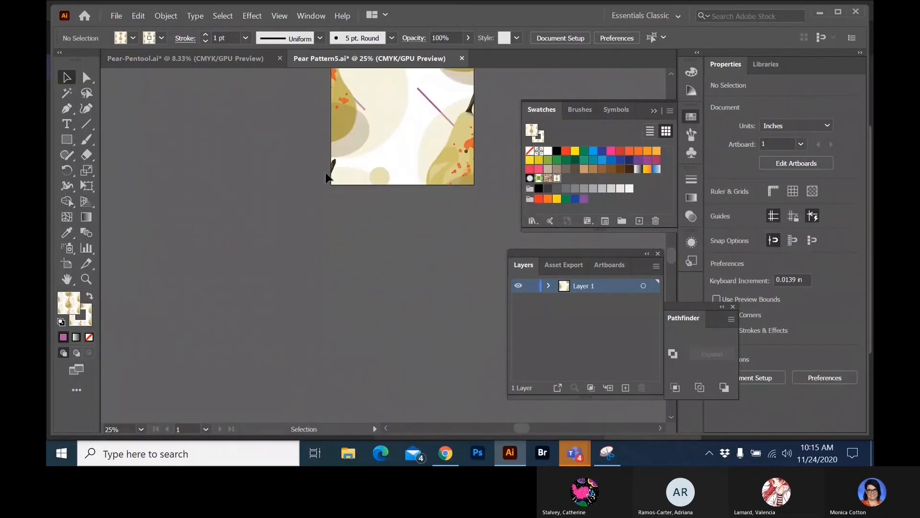